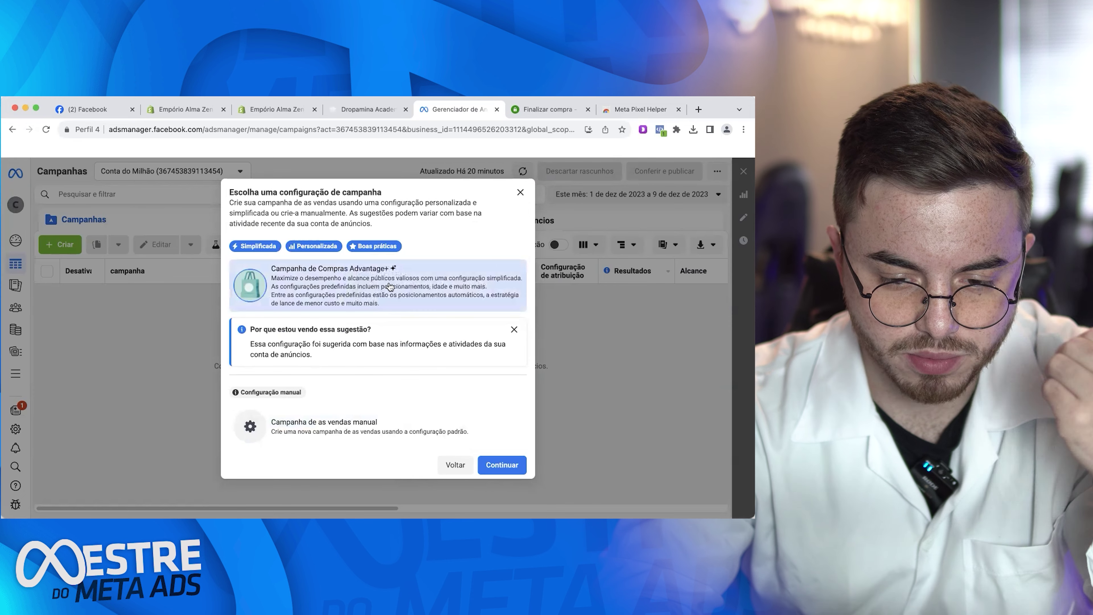
Choose the manual sales campaign configuration for the new campaign and continue to its setup
left_click(323, 433)
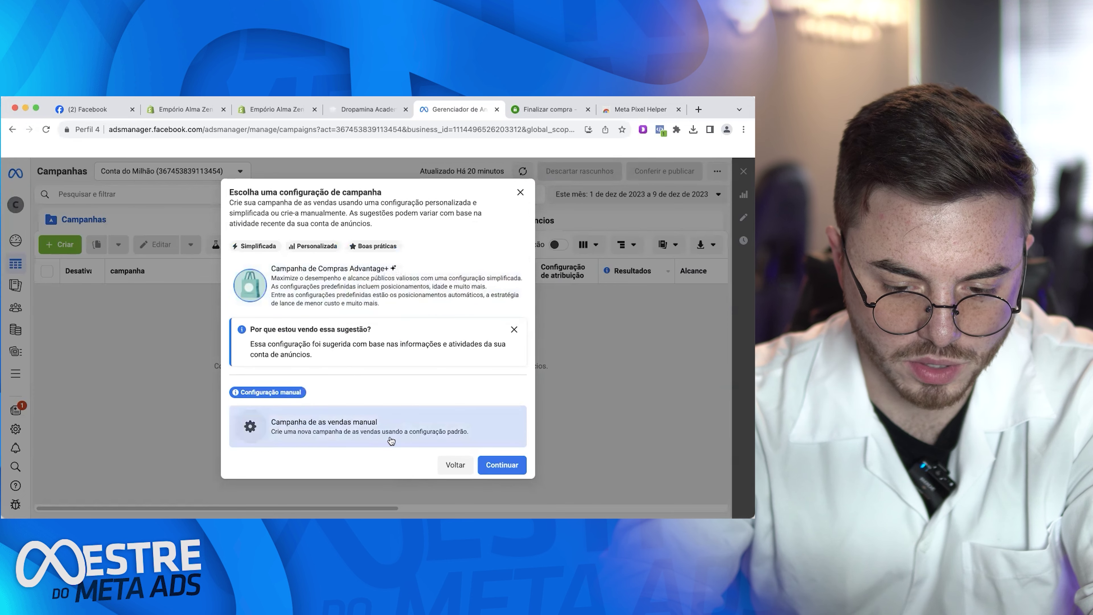
left_click(506, 465)
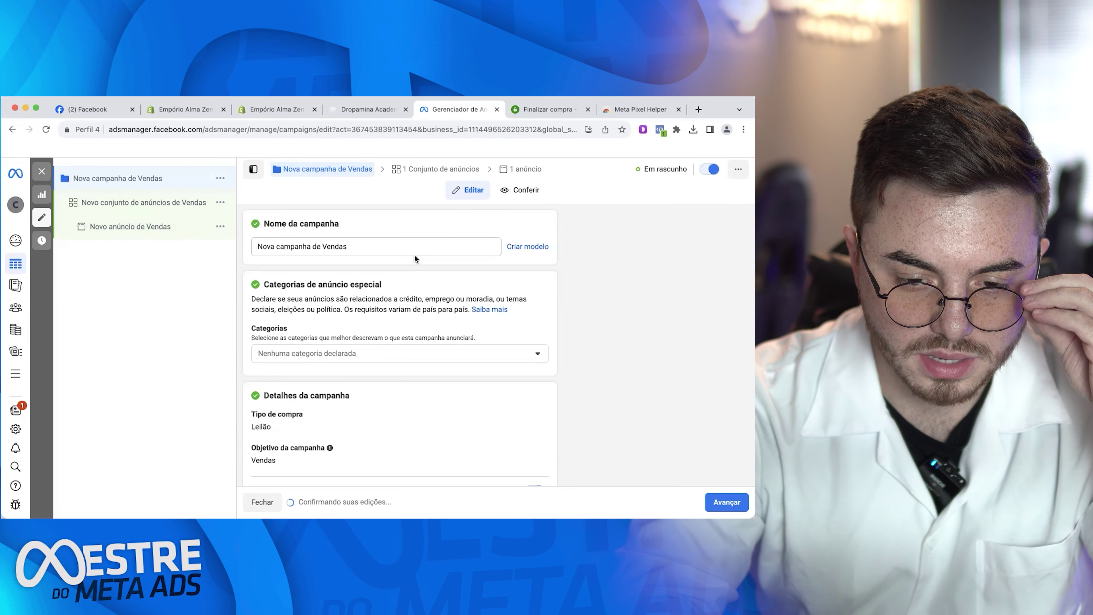
Rename the campaign as "CP1 - CATALOGO - TODOS - 1-3-1 [09/12]"
left_click_drag(366, 246, 239, 248)
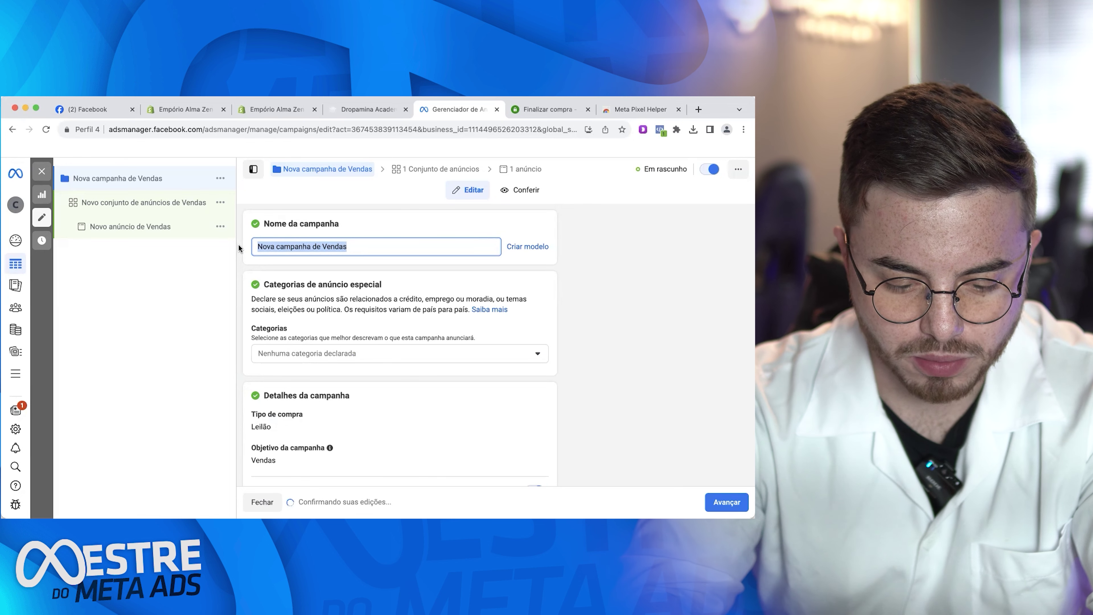
type("ca")
key("BackSpace")
key("BackSpace")
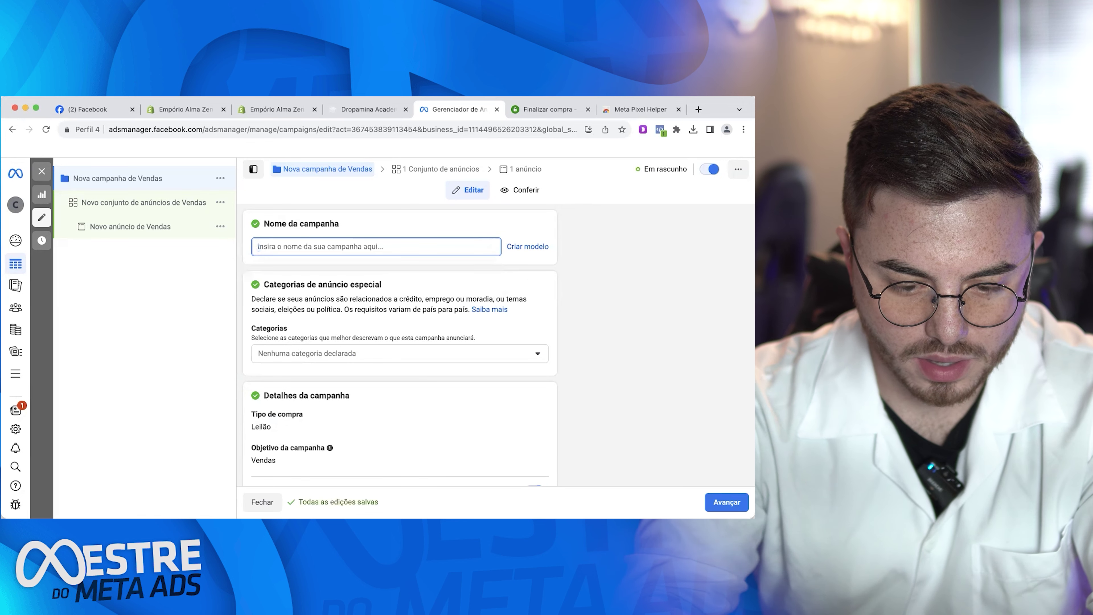
type("CATALOGO")
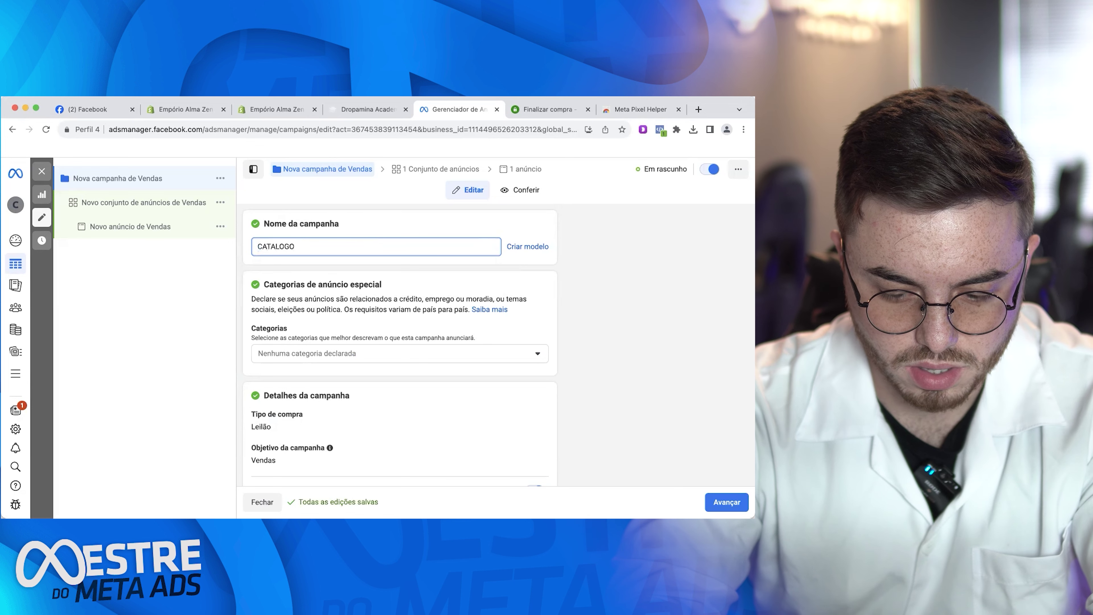
type("CP1 ")
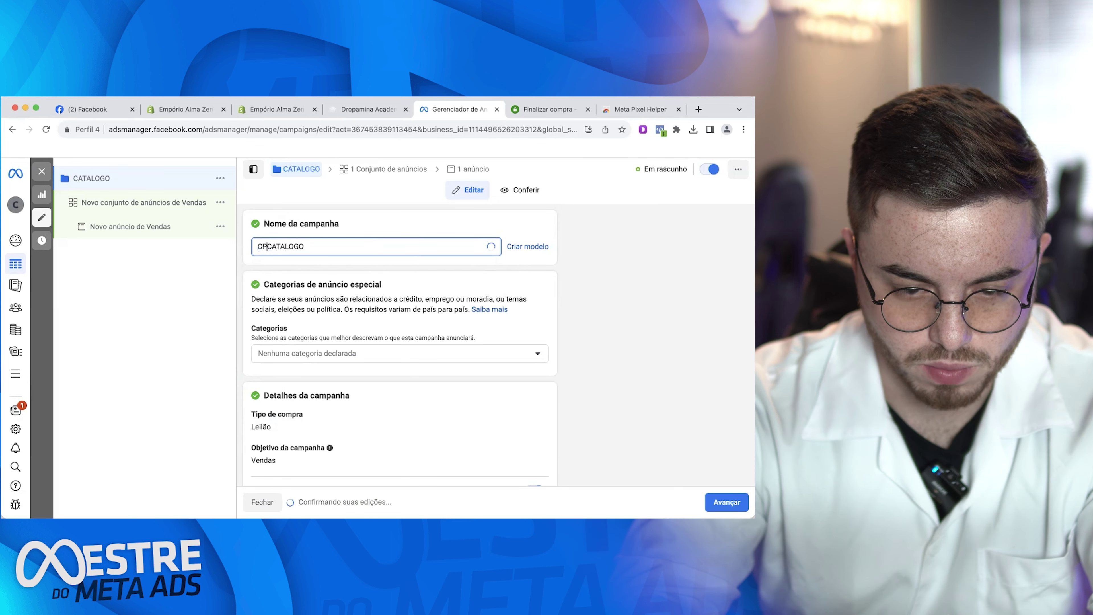
type("- ")
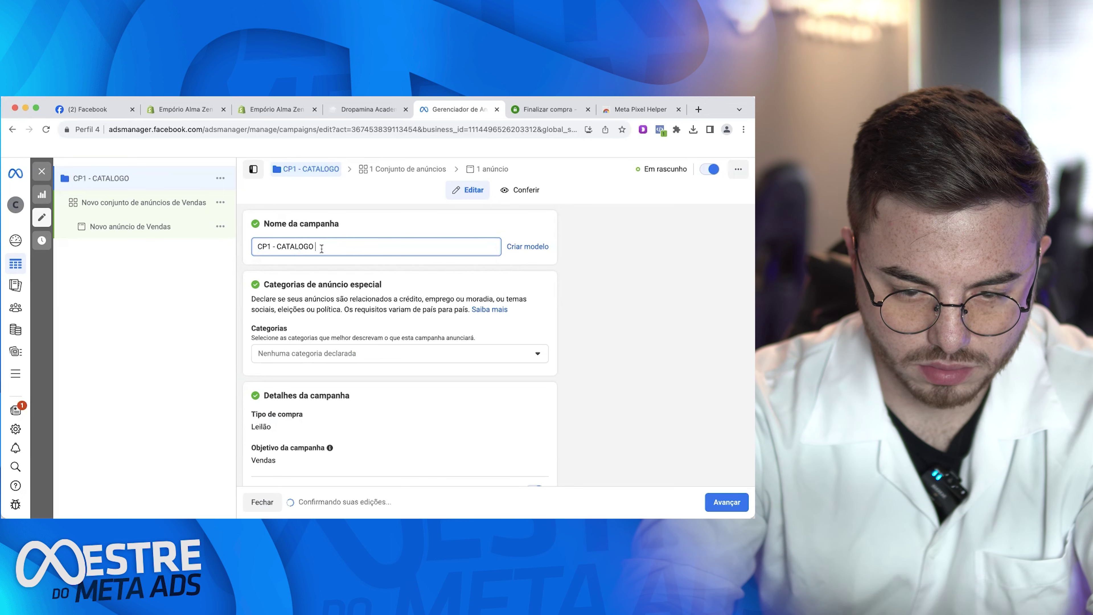
type("-")
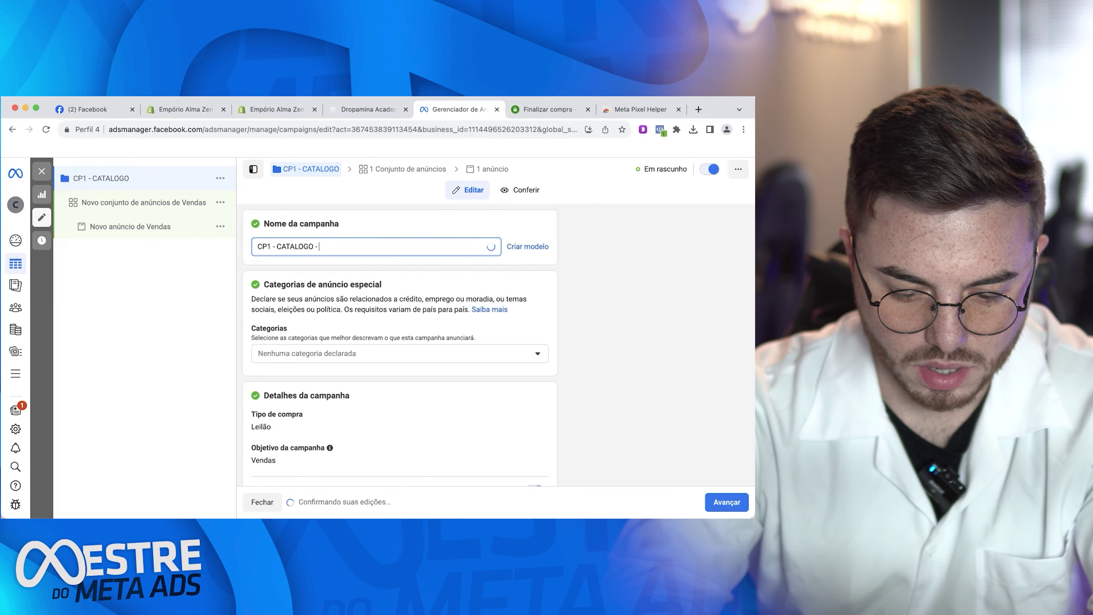
type(" TODOS")
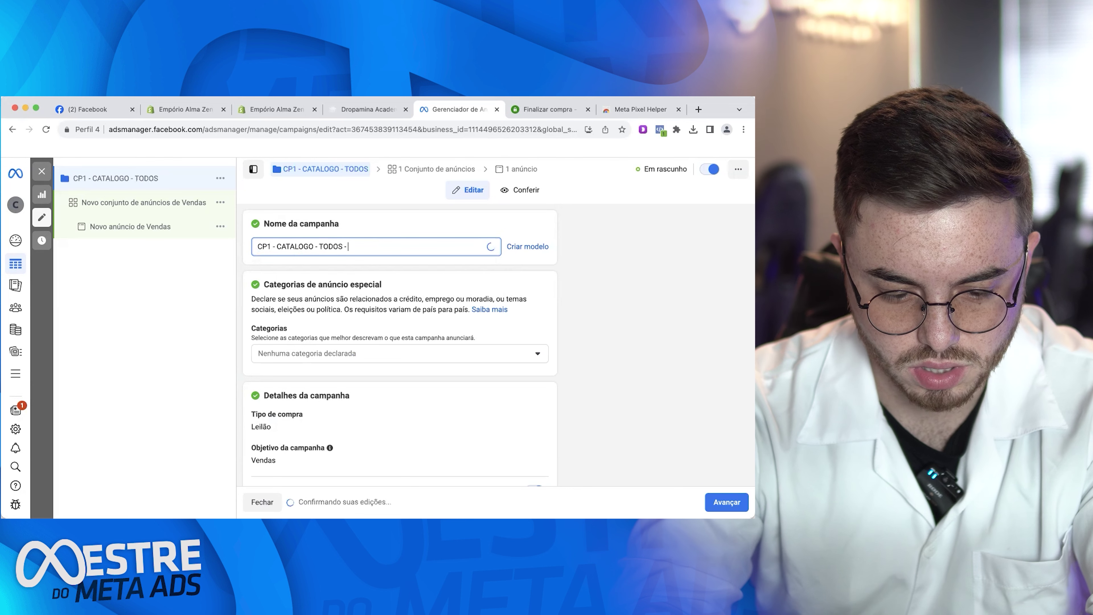
type(" - 1-3-1 [09")
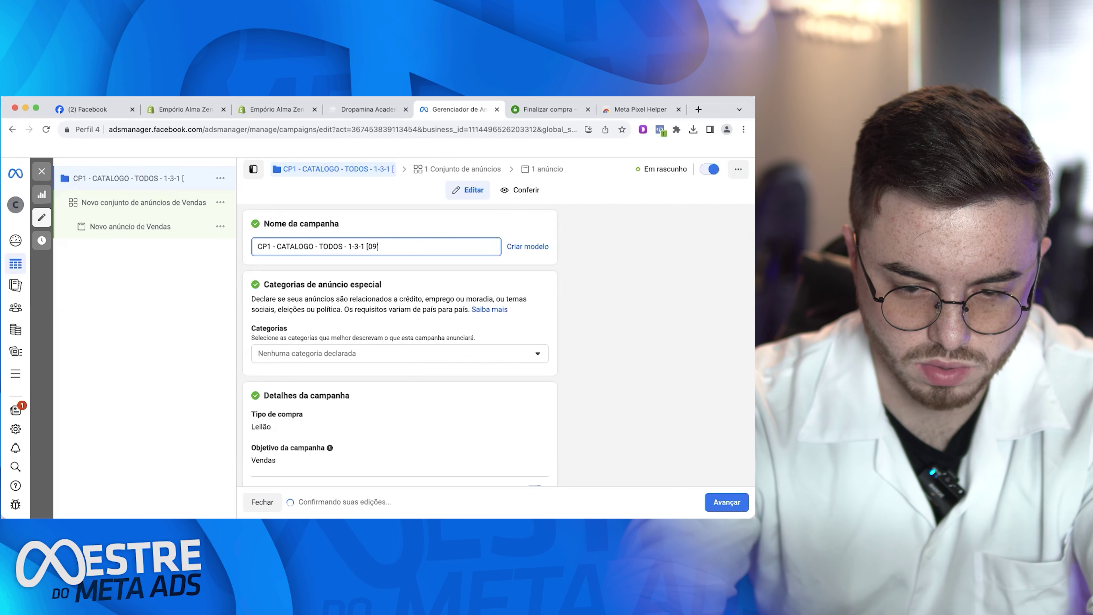
type("/12]")
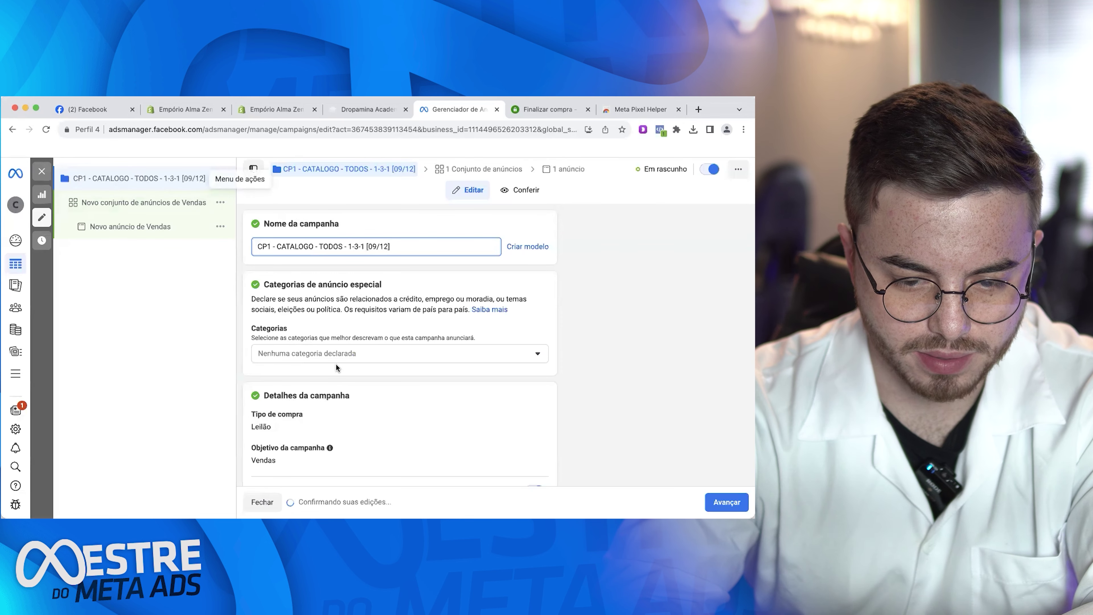
Switch the campaign's catalog use off and back on in the campaign details
scroll(336, 364, "down", 5)
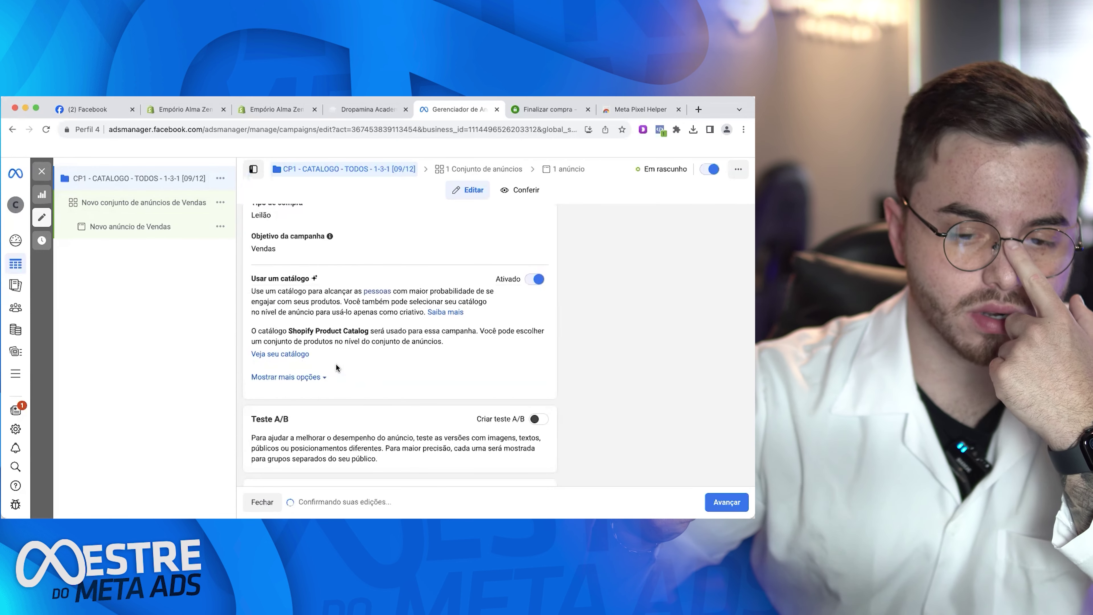
scroll(335, 363, "up", 5)
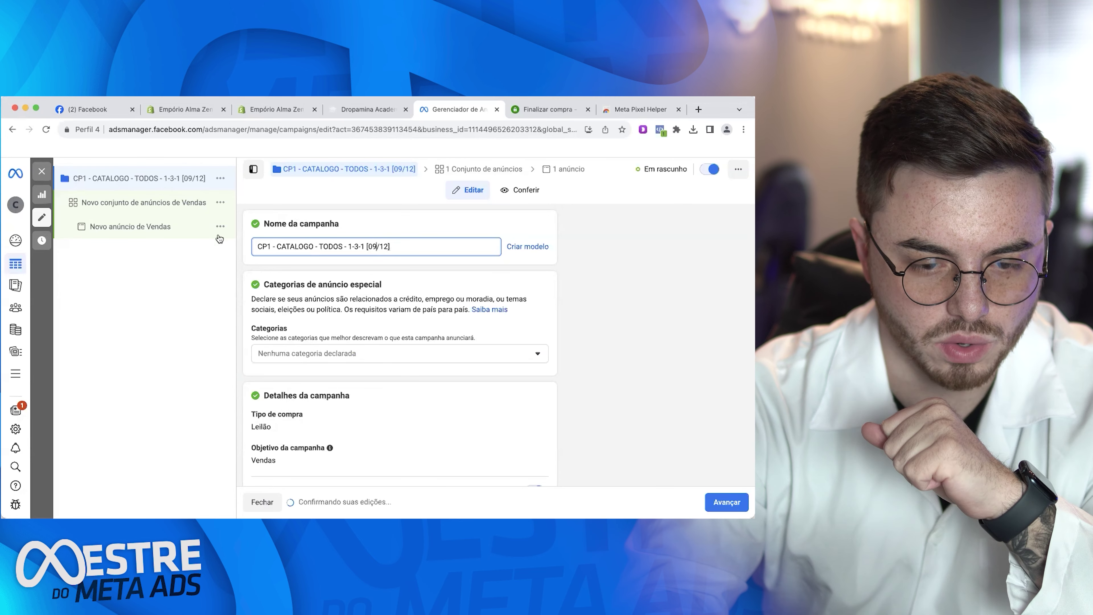
scroll(340, 294, "down", 4)
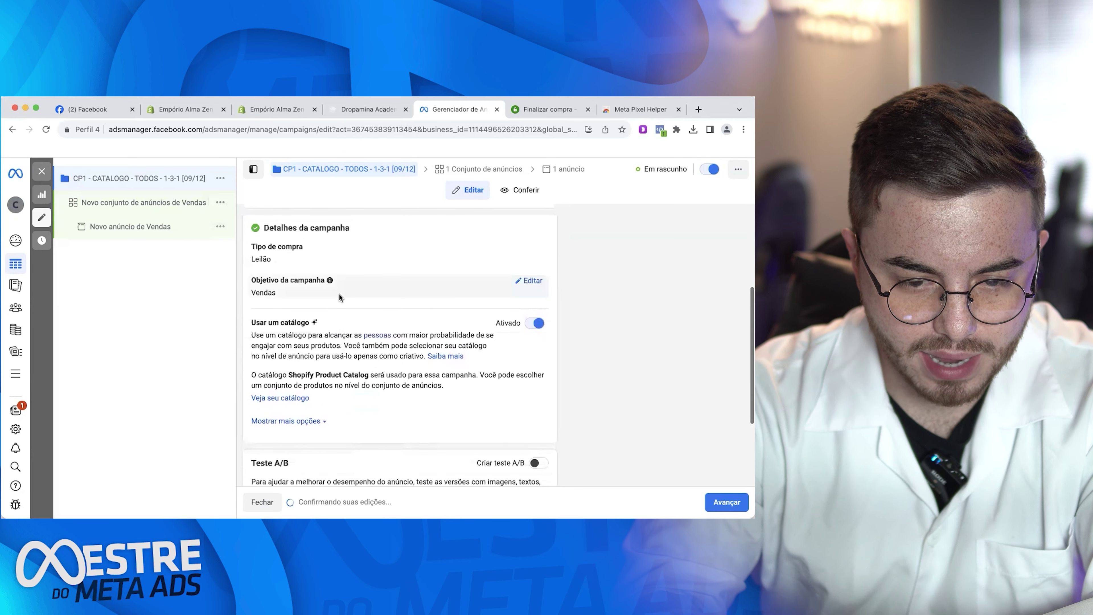
scroll(355, 250, "up", 1)
scroll(413, 364, "down", 1)
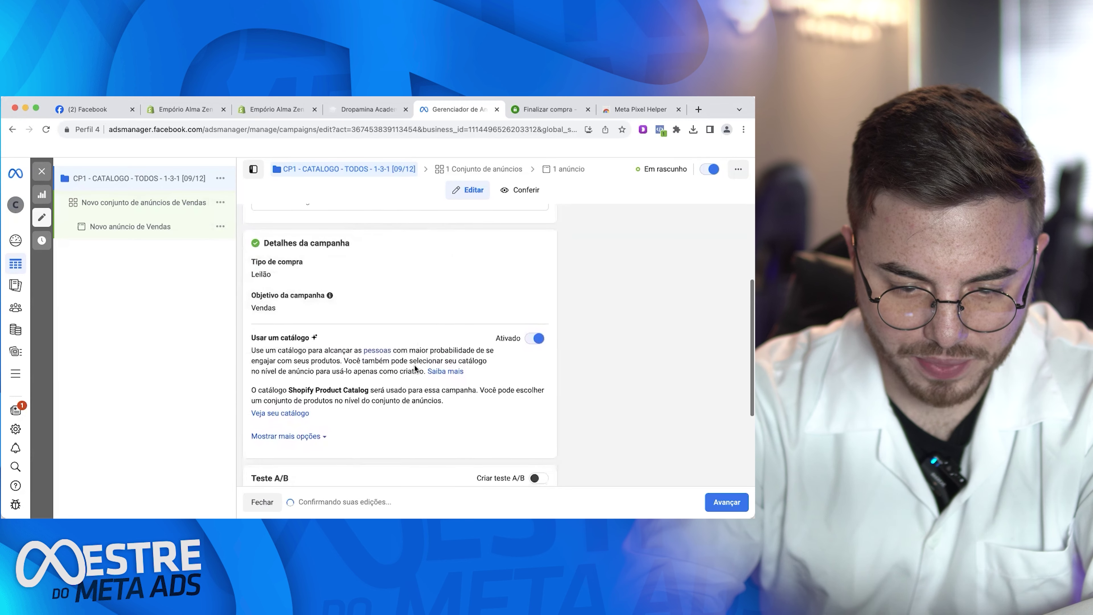
left_click(534, 339)
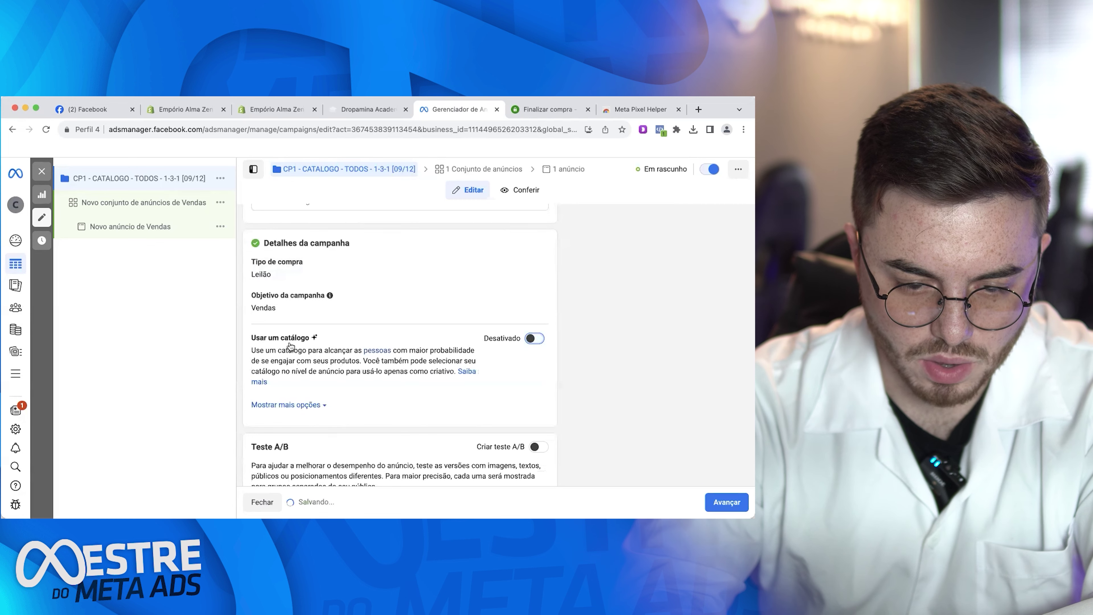
left_click(523, 335)
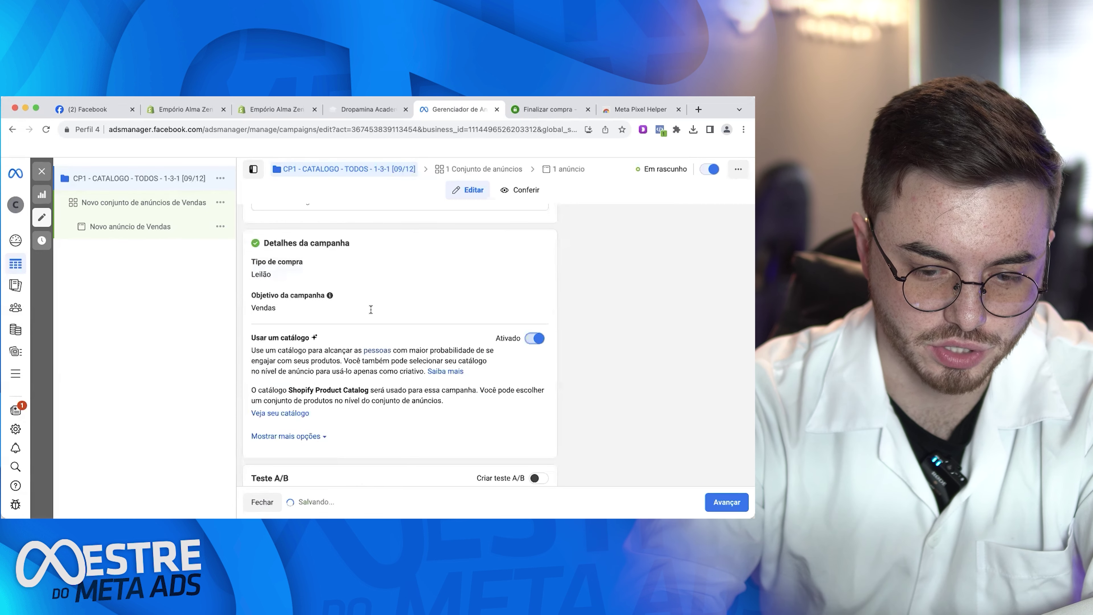
scroll(431, 366, "down", 1)
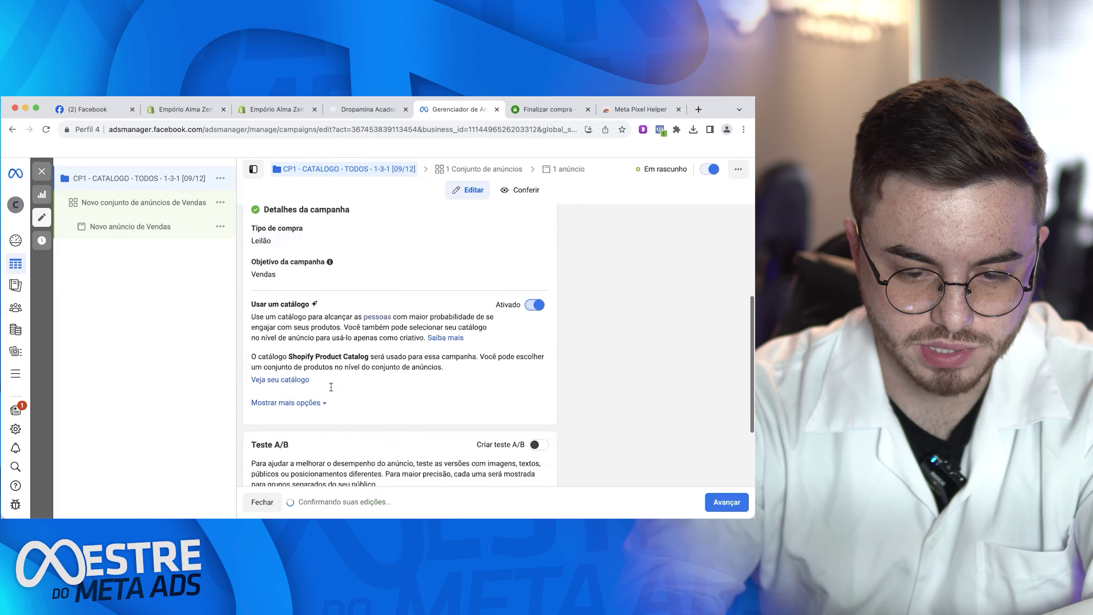
Switch the Advantage campaign budget on and back off
scroll(490, 334, "down", 3)
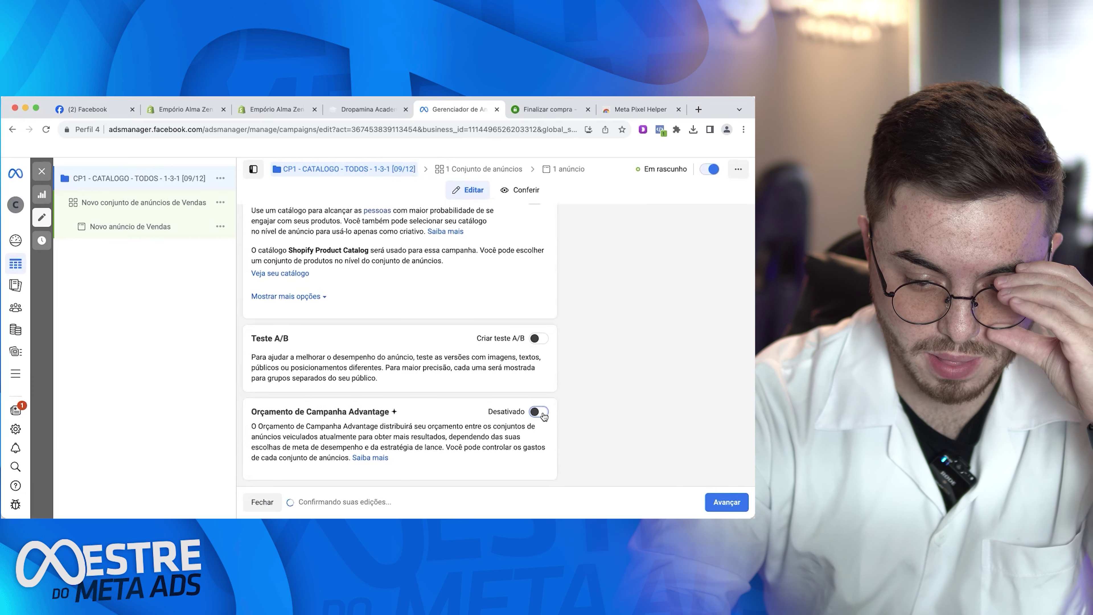
left_click(538, 411)
scroll(495, 420, "down", 2)
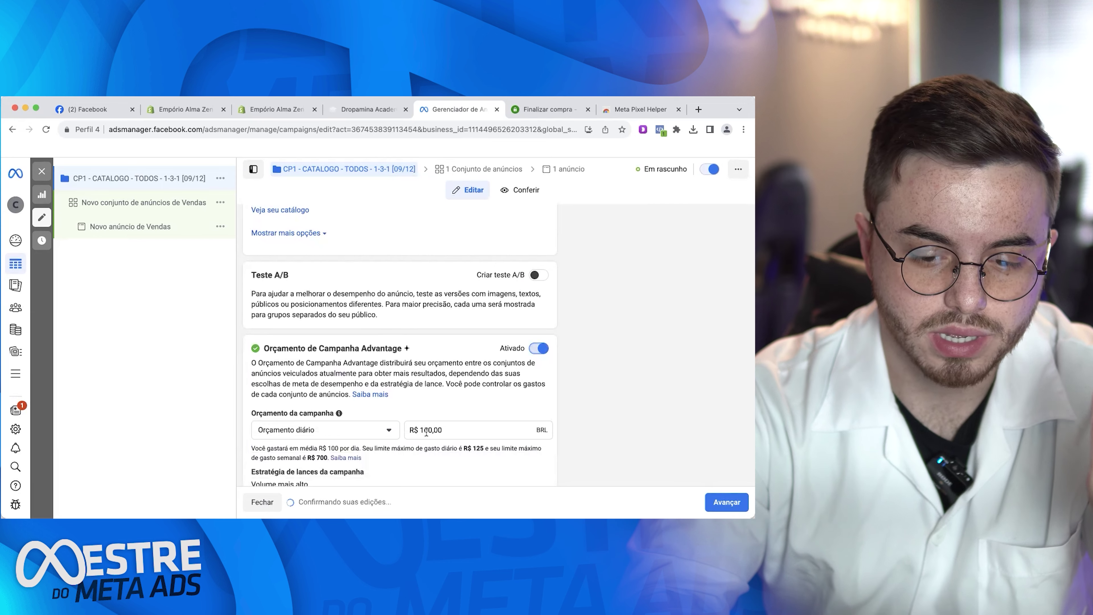
left_click(538, 348)
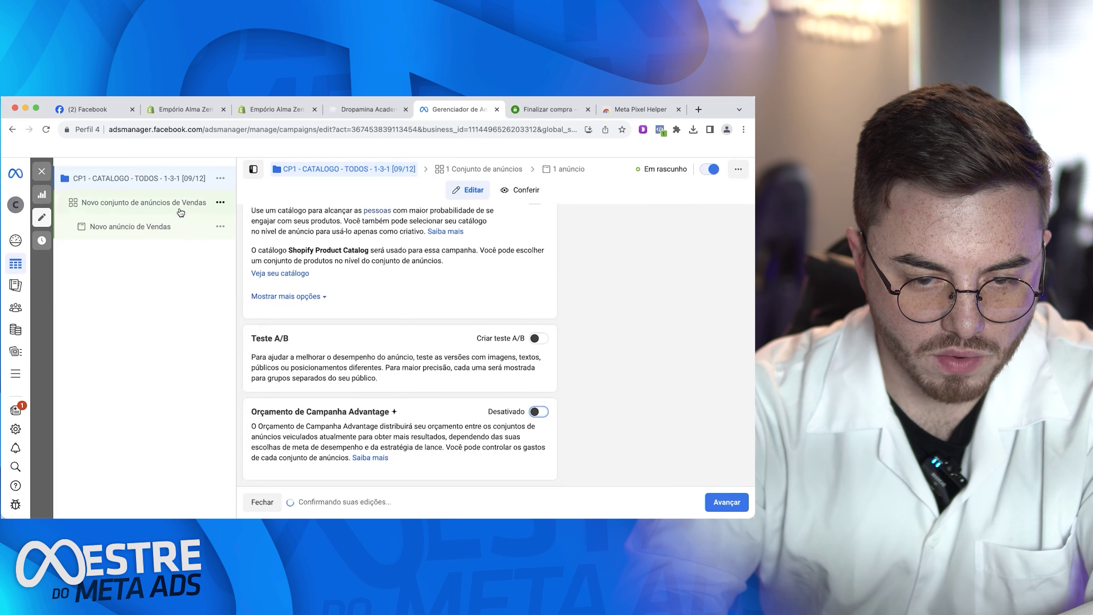
Open the campaign's ad set for editing and rename it as "ABERTO"
left_click(181, 209)
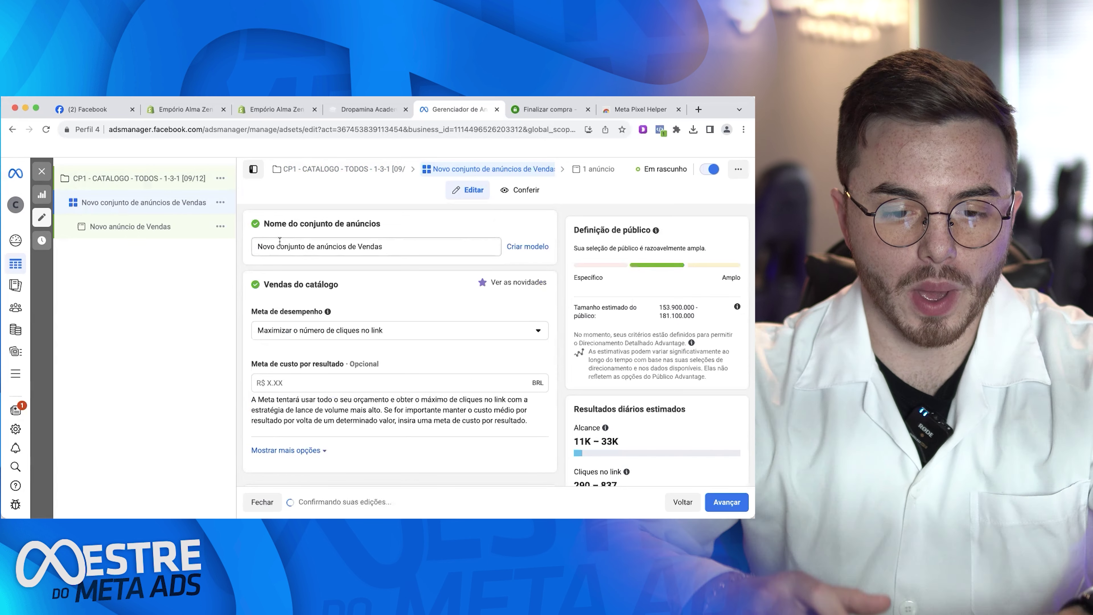
triple_click(280, 241)
type("ABE")
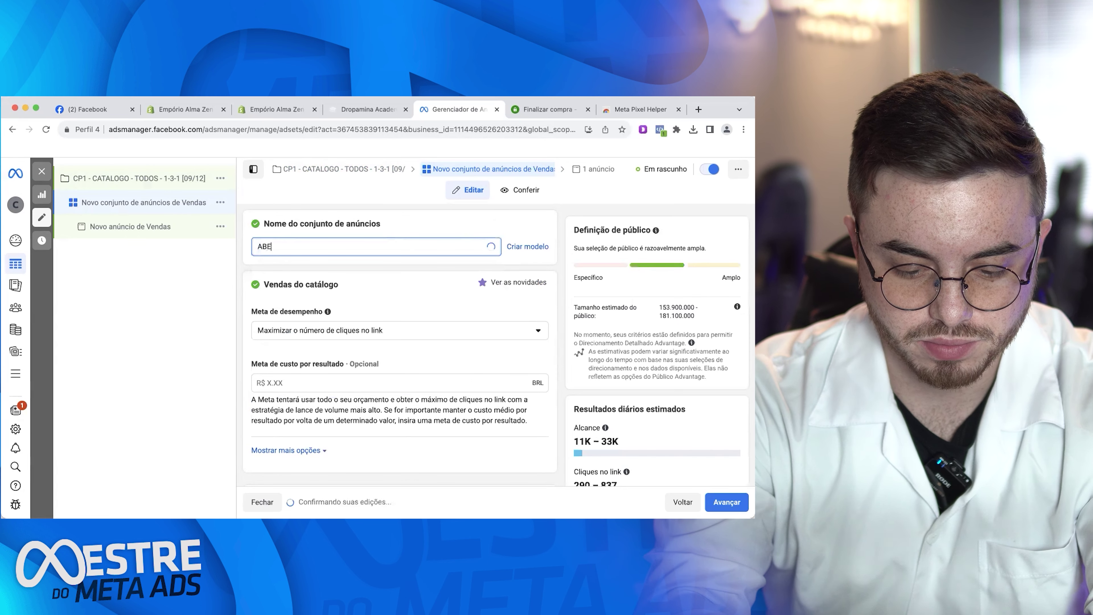
type("RTO")
left_click(351, 282)
Set the ad set's performance goal to "Maximizar o número de conversões" and review its conversion event
scroll(350, 282, "down", 1)
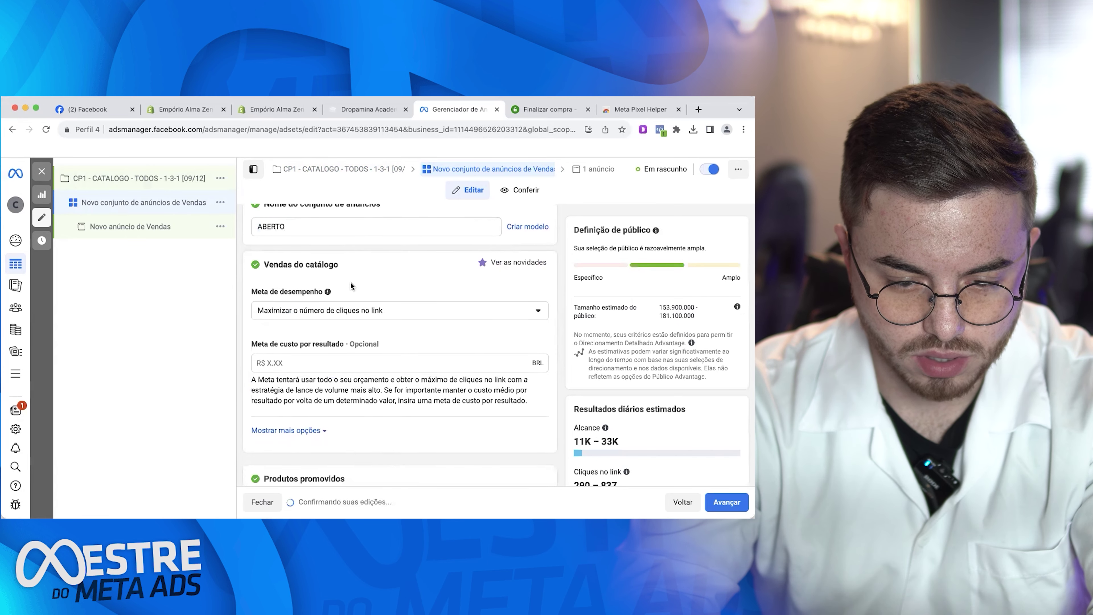
scroll(350, 279, "up", 1)
scroll(330, 286, "down", 1)
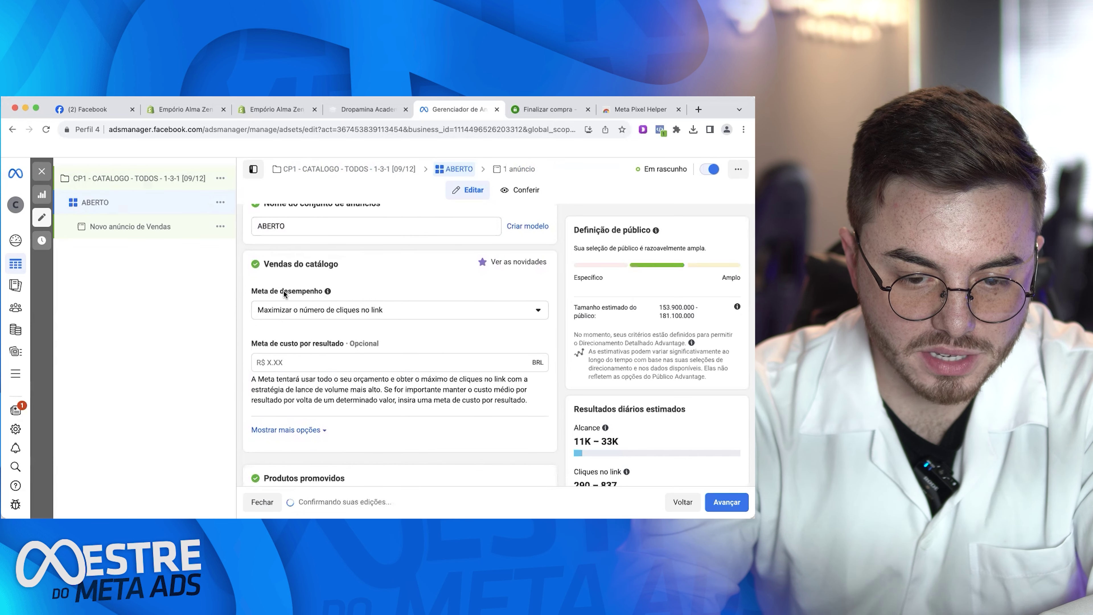
left_click(330, 310)
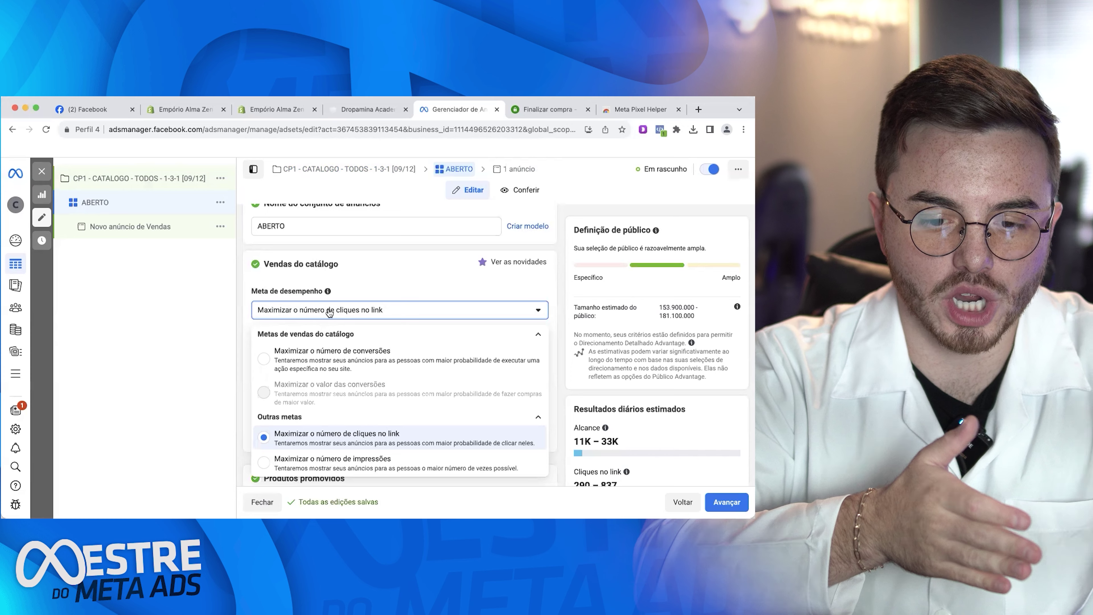
left_click(271, 364)
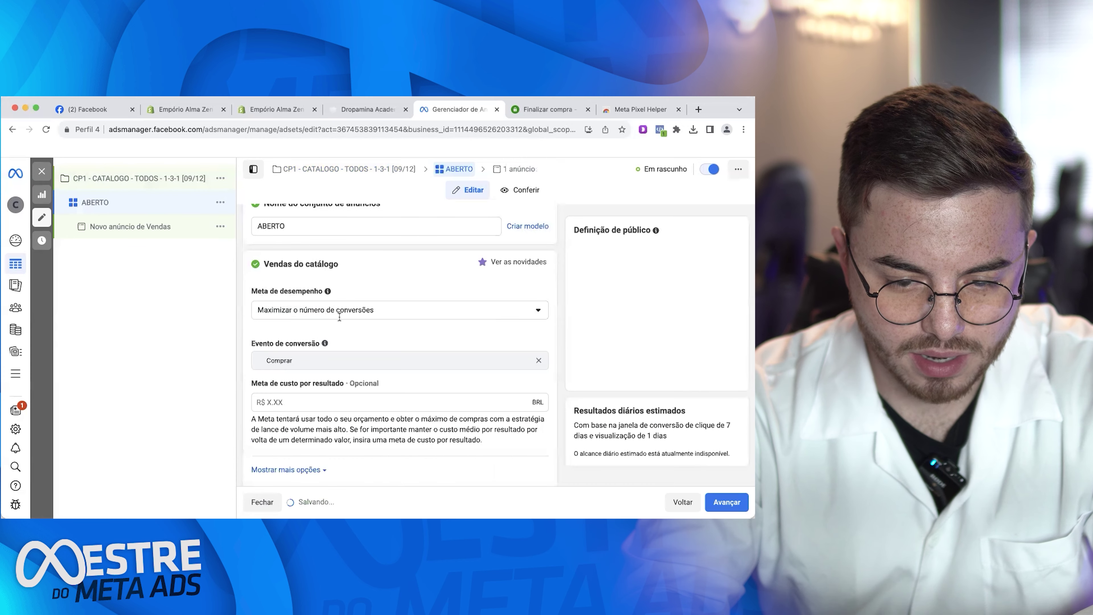
scroll(390, 364, "down", 3)
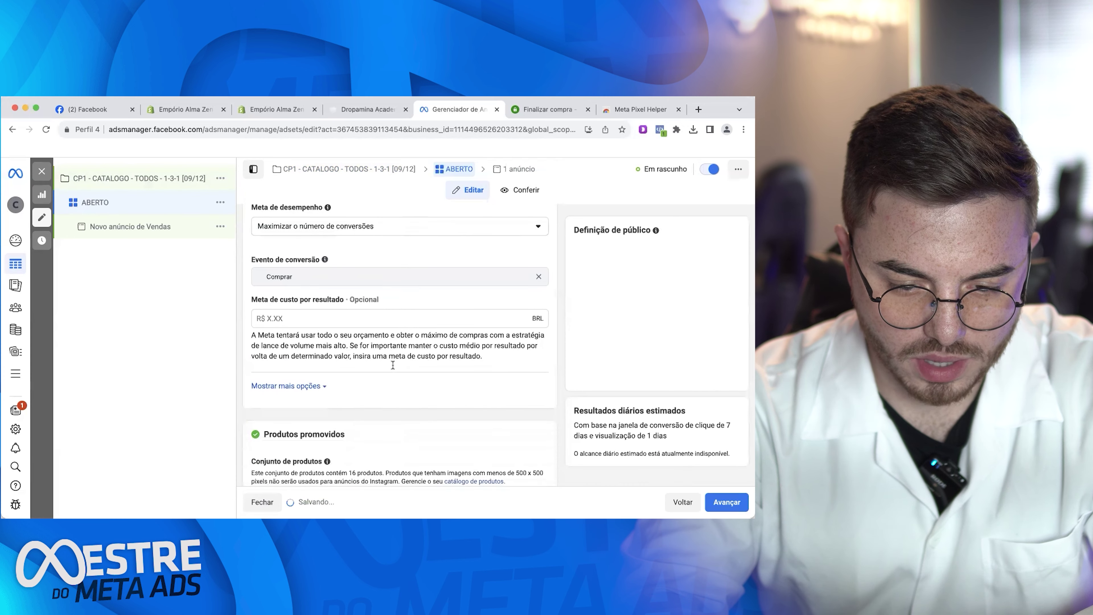
left_click(387, 250)
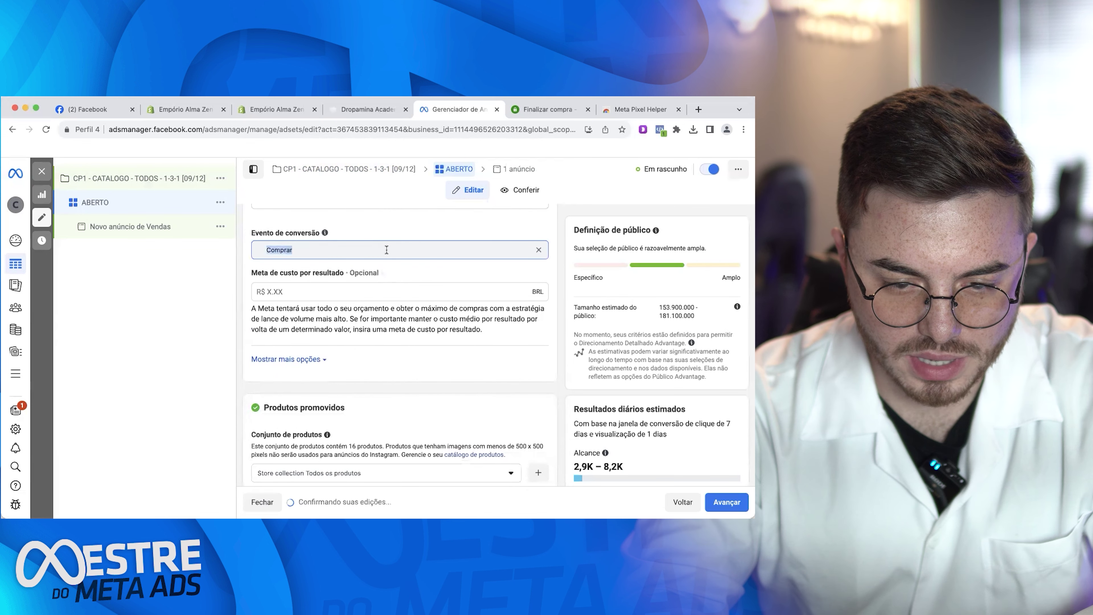
left_click(408, 263)
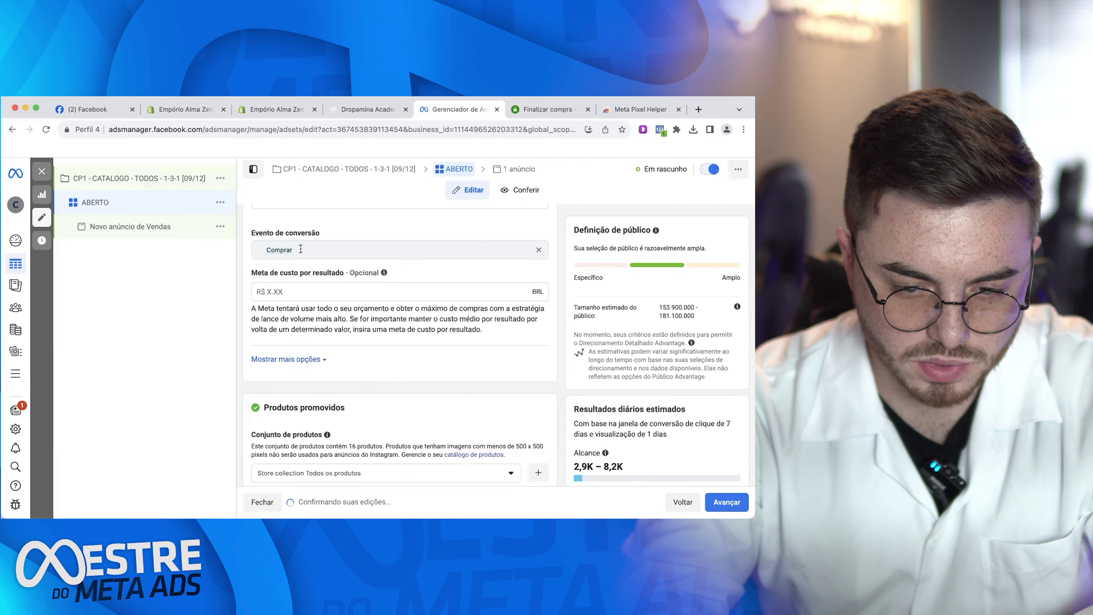
Choose "Store collection Todos os produtos" as the ad set's promoted product set
scroll(319, 384, "down", 4)
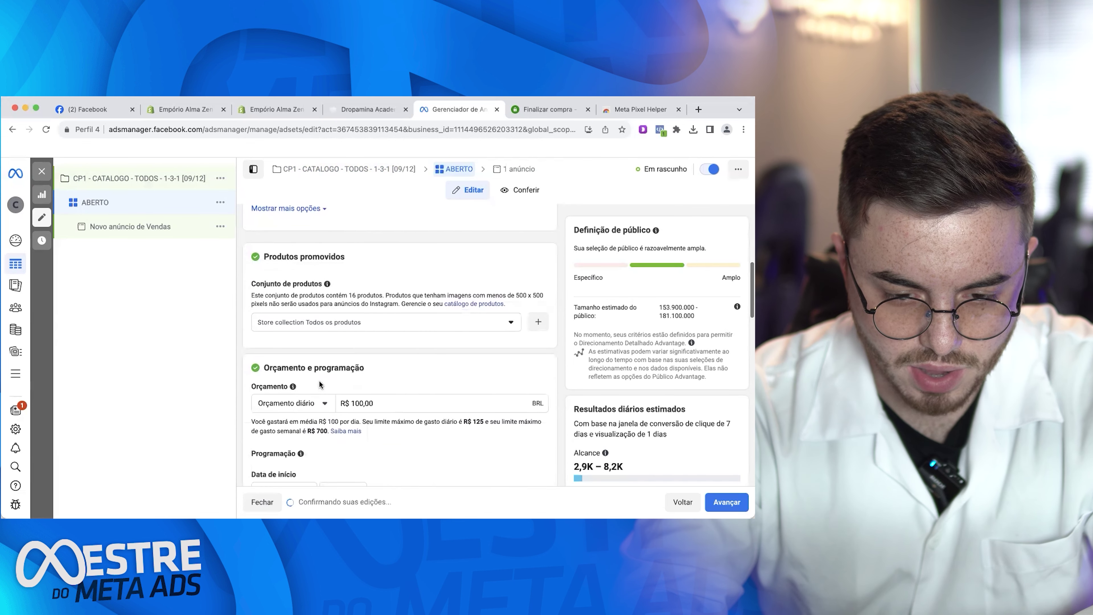
left_click(339, 323)
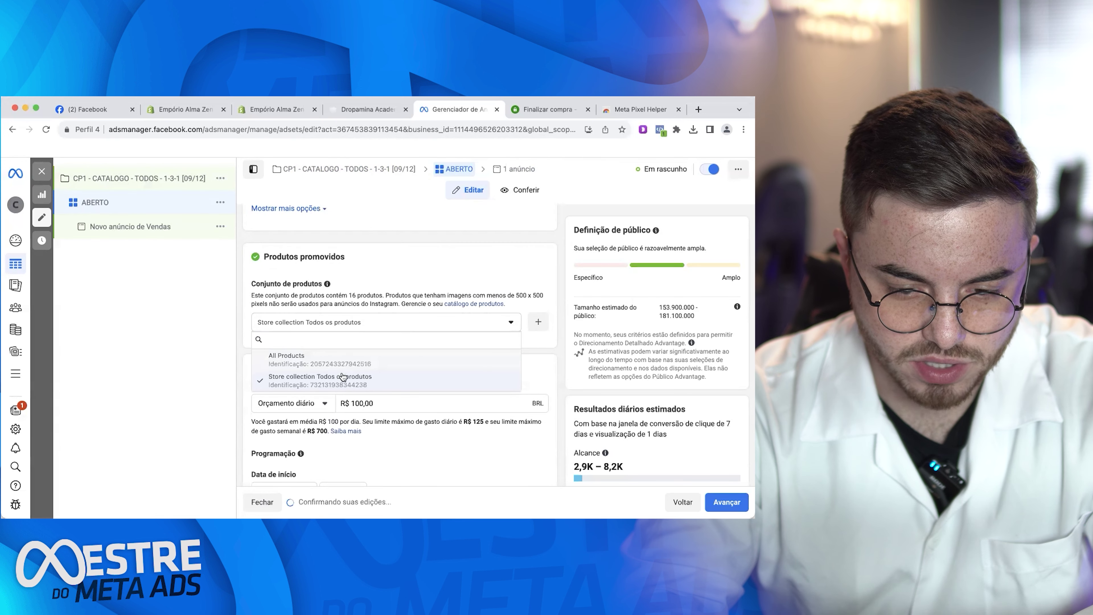
mouse_move(353, 378)
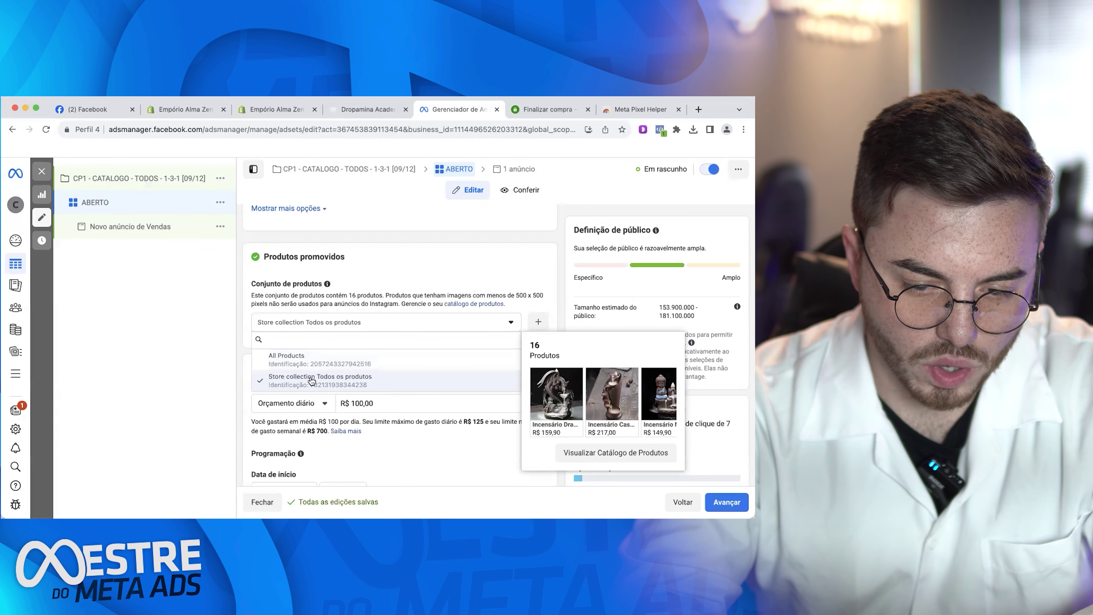
left_click(279, 384)
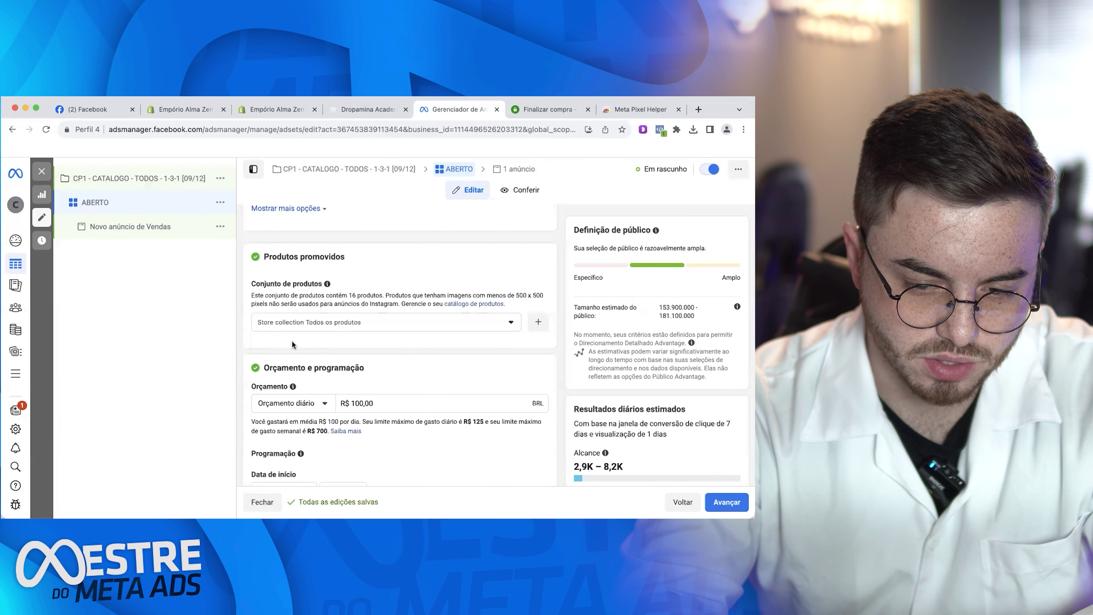
scroll(353, 377, "down", 1)
scroll(353, 377, "down", 1)
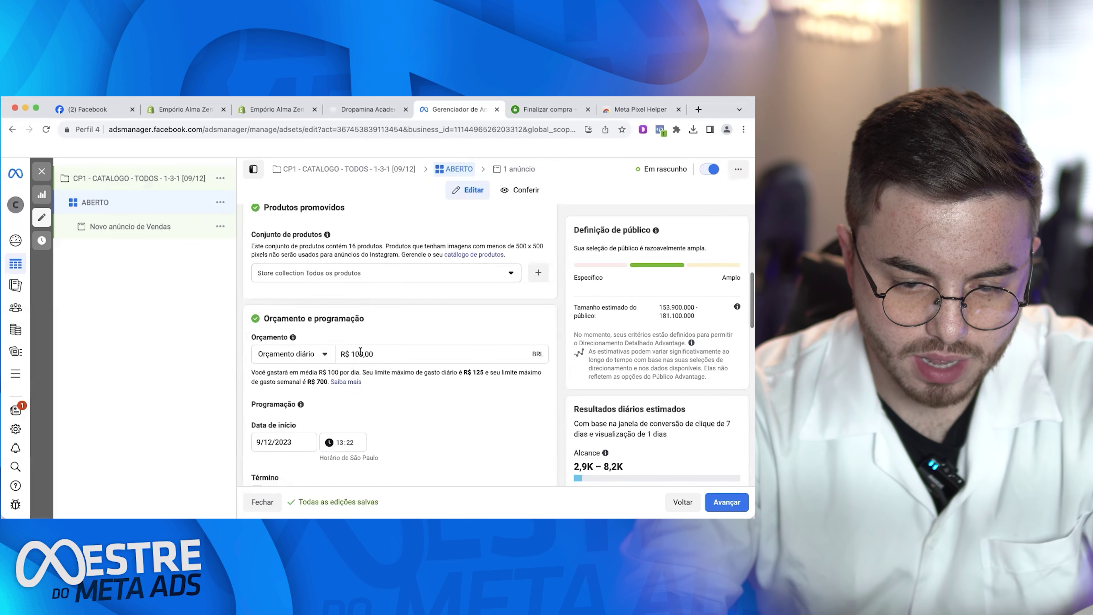
Set the ad set's daily budget to R$ 20,00
left_click(434, 355)
key("BackSpace")
key("BackSpace")
type("2")
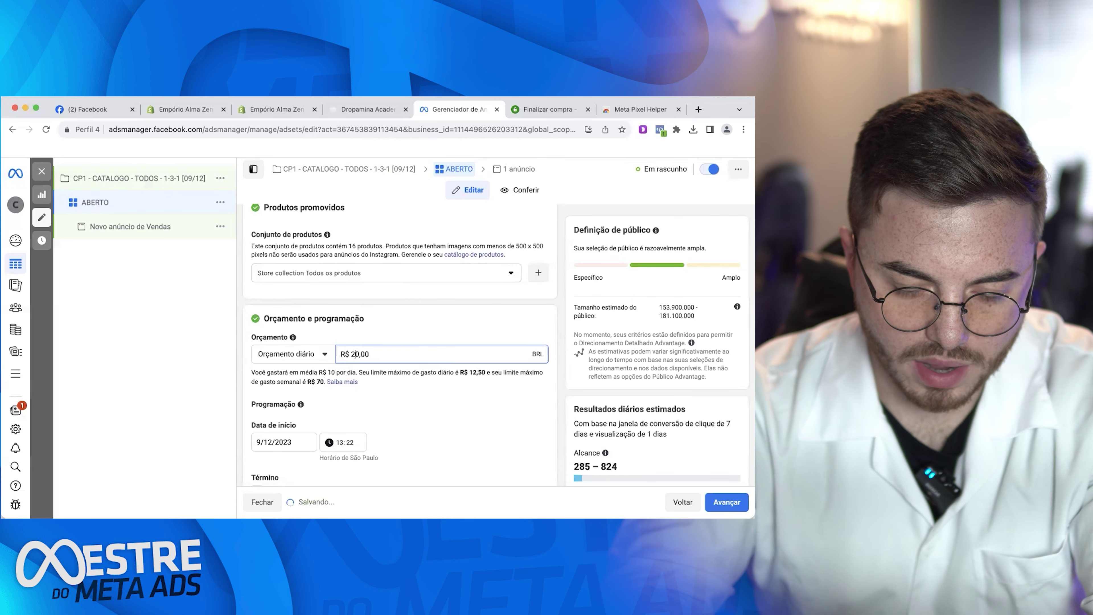
left_click(368, 390)
Schedule the ad set to start on 10/12/2023 at 00:00
scroll(366, 391, "down", 2)
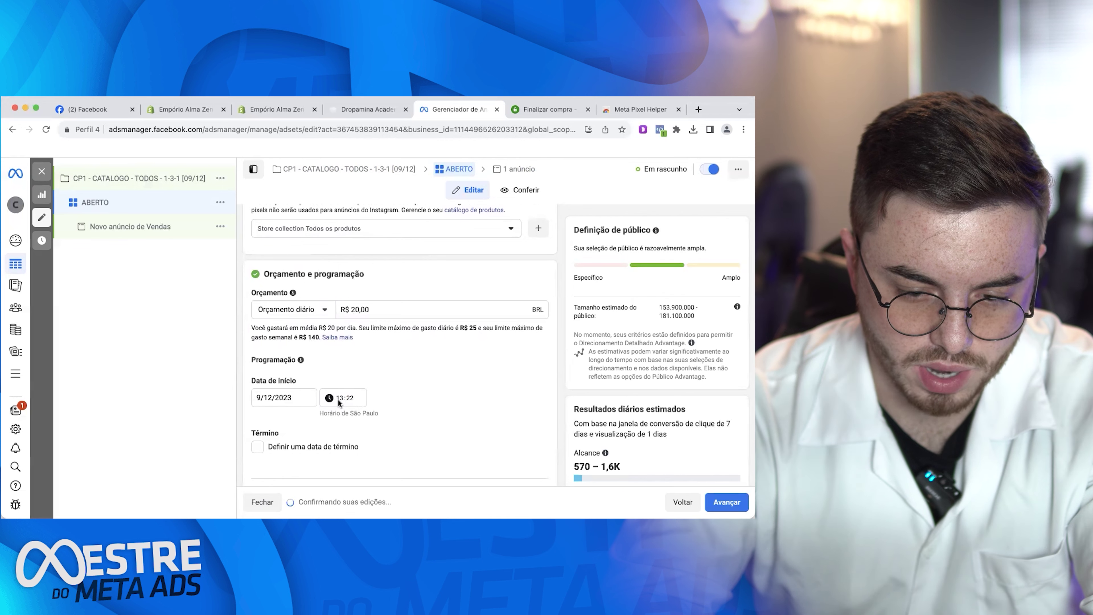
left_click(285, 398)
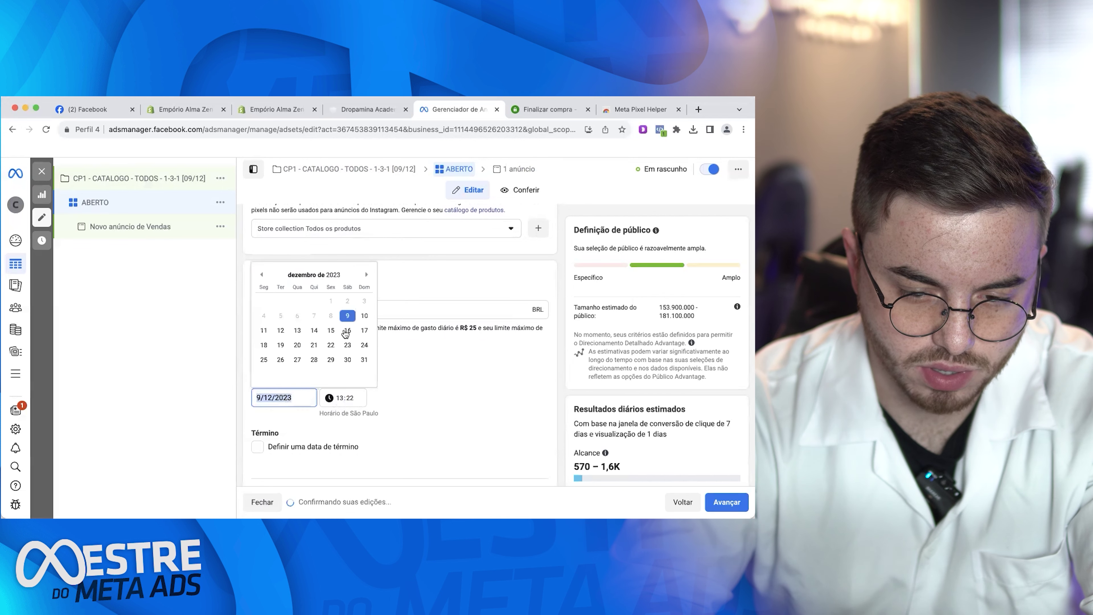
left_click(361, 316)
left_click(340, 397)
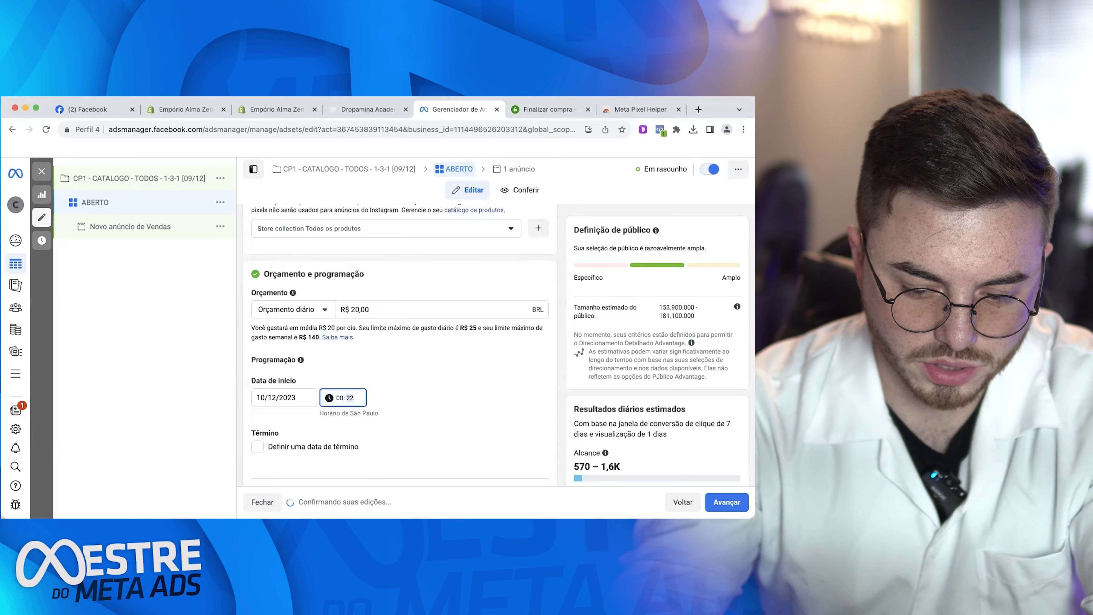
Review the ad set's budget scheduling, audience type and expanded audience controls, including the minimum age
scroll(391, 414, "down", 4)
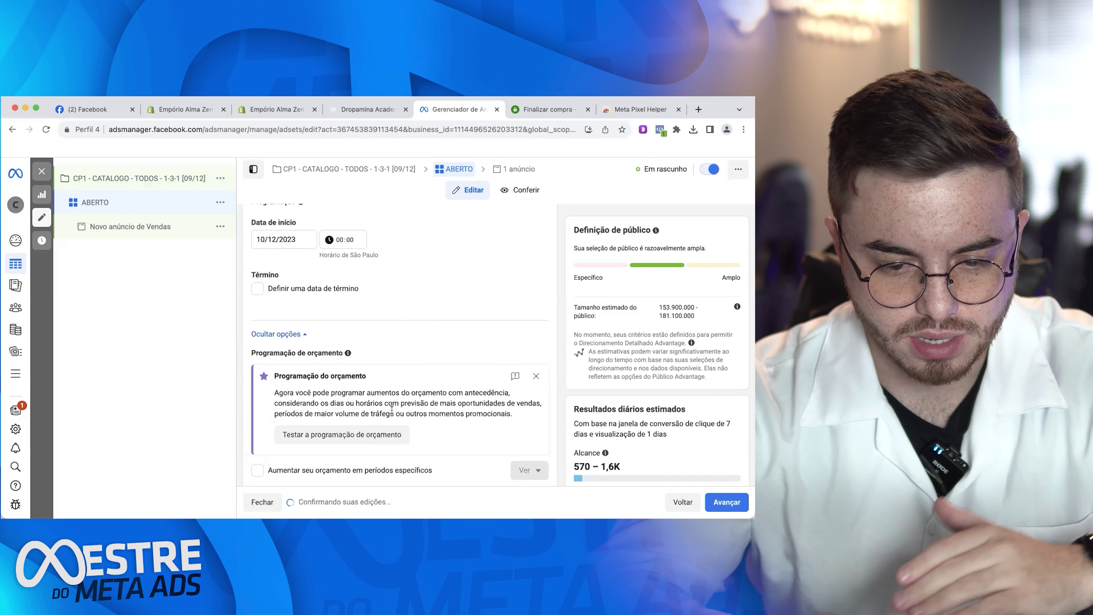
scroll(392, 410, "down", 1)
scroll(392, 409, "down", 4)
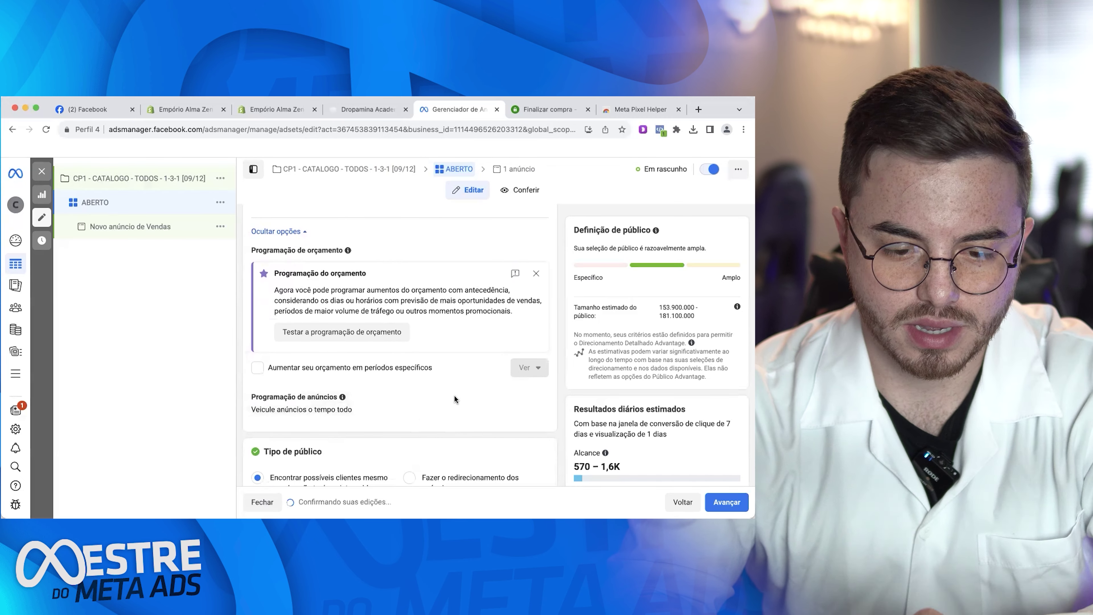
scroll(441, 376, "down", 2)
scroll(441, 379, "up", 2)
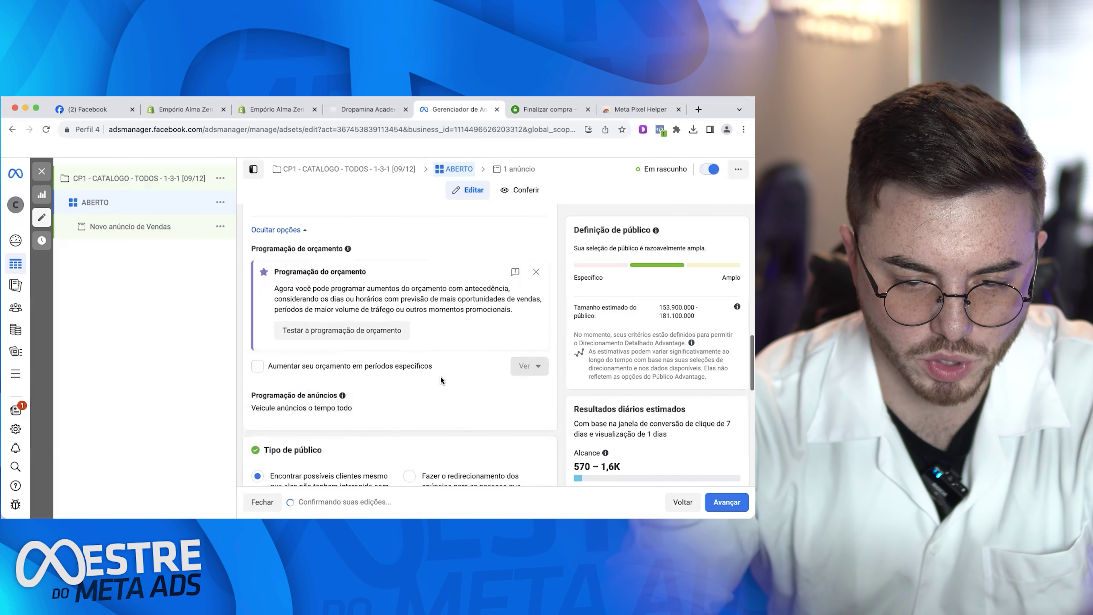
scroll(328, 429, "down", 8)
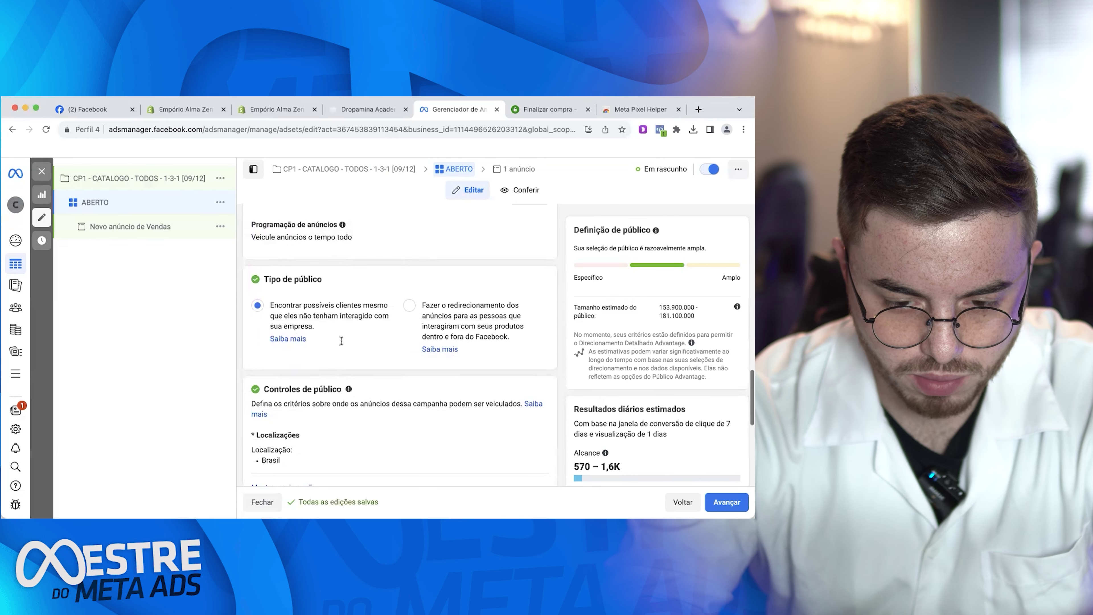
scroll(379, 372, "down", 5)
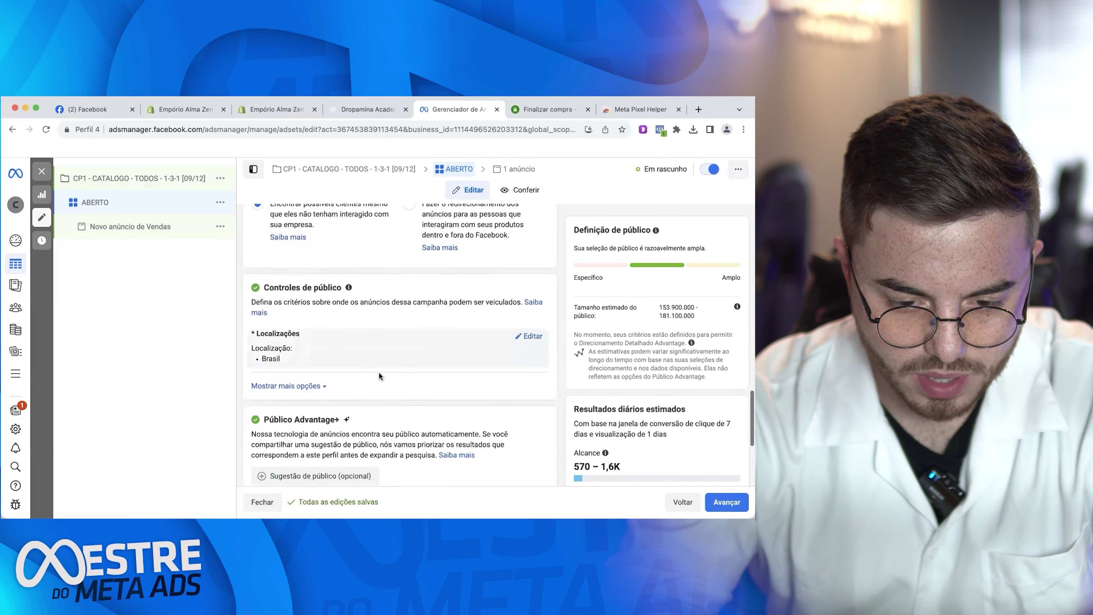
left_click(306, 381)
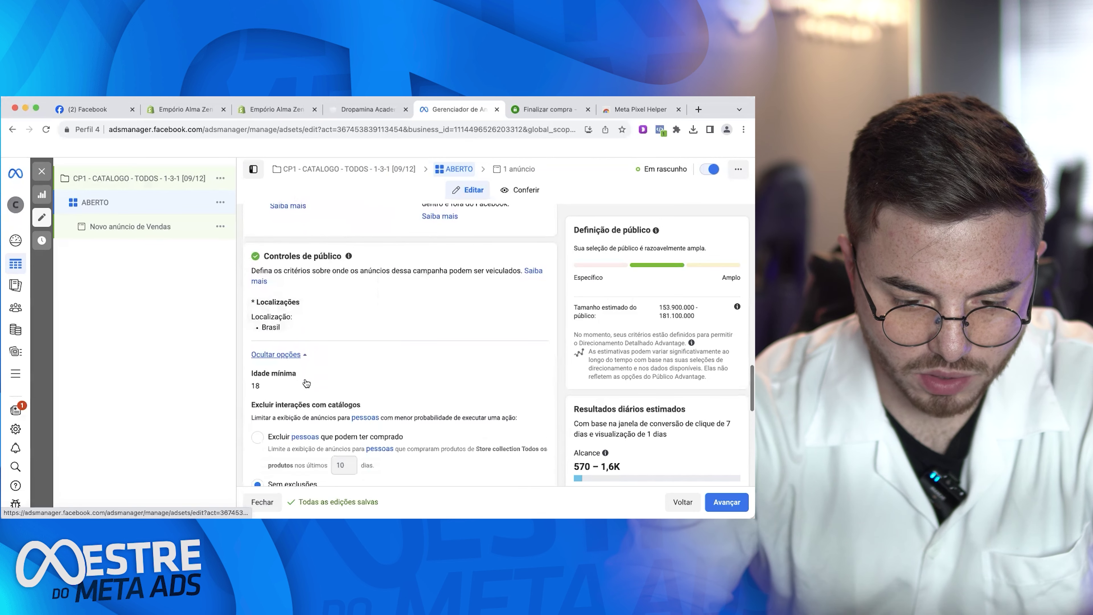
scroll(306, 382, "down", 15)
scroll(305, 379, "up", 12)
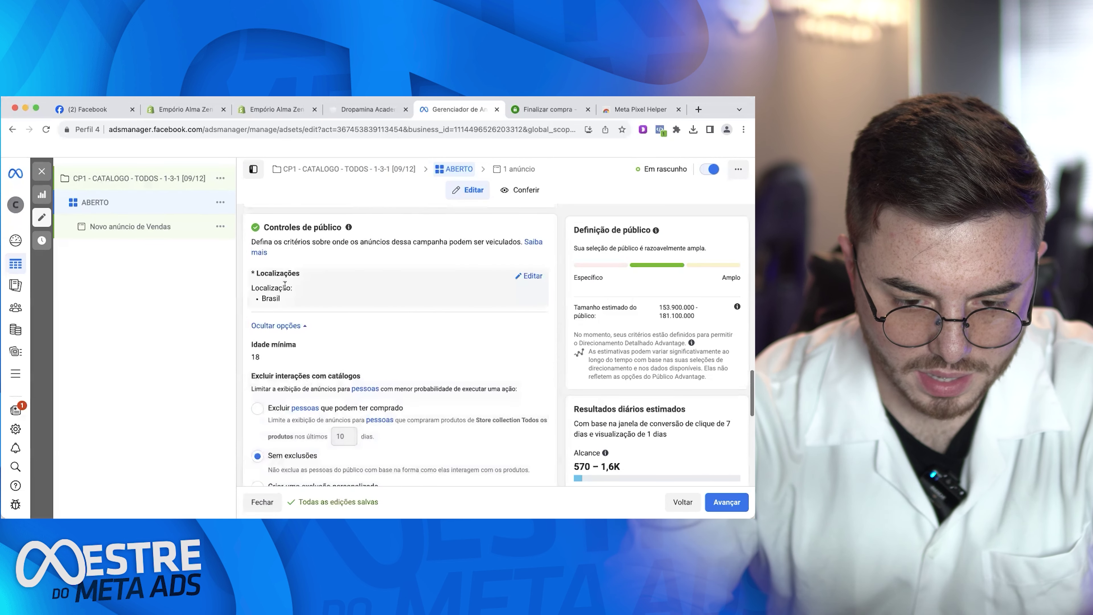
mouse_move(290, 357)
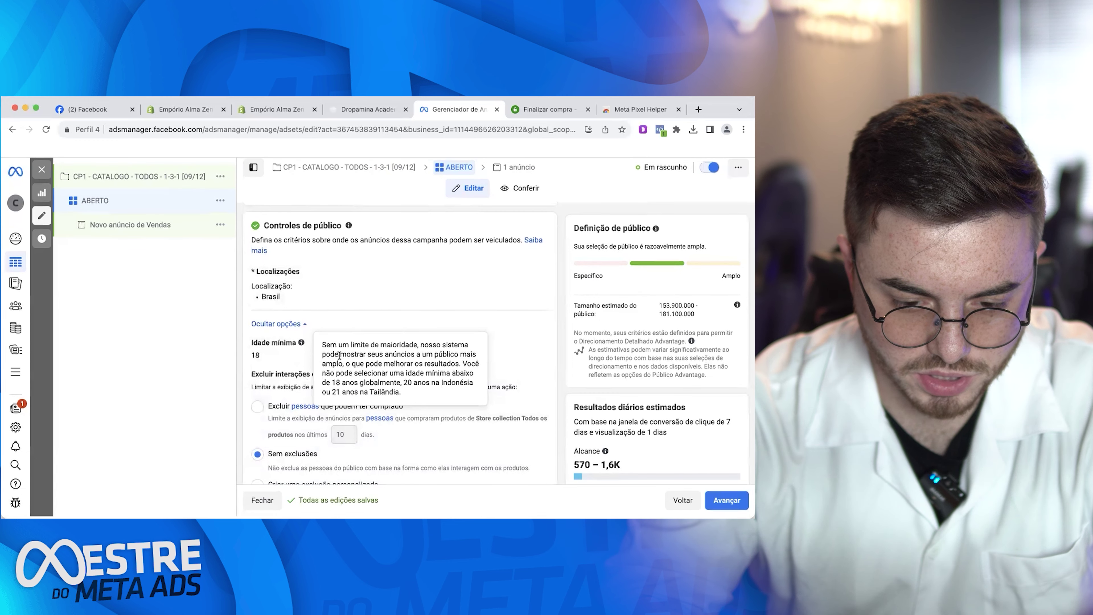
Switch the ad set from the Advantage+ audience to the original audience options
scroll(294, 405, "down", 11)
scroll(295, 405, "down", 5)
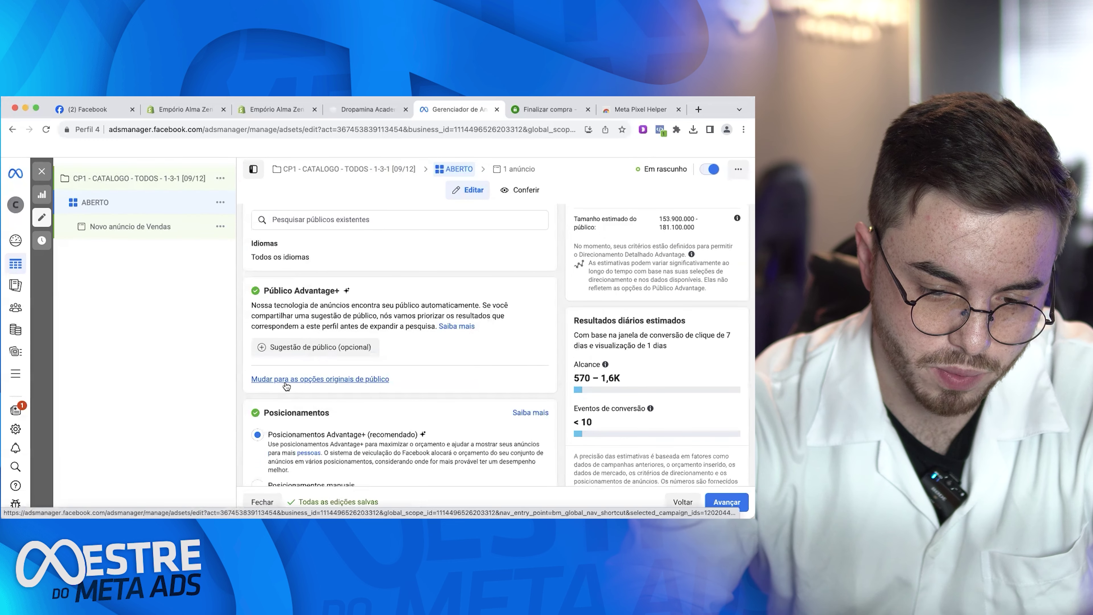
left_click(286, 384)
scroll(285, 383, "up", 5)
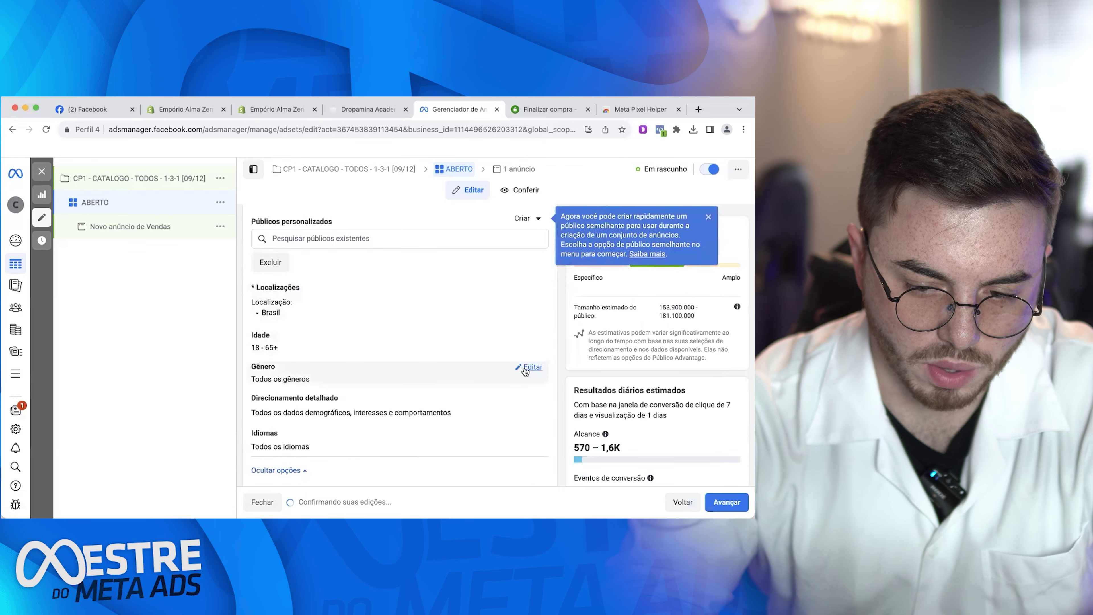
Set the audience's gender to "Mulheres" and back to "Todos"
left_click(525, 369)
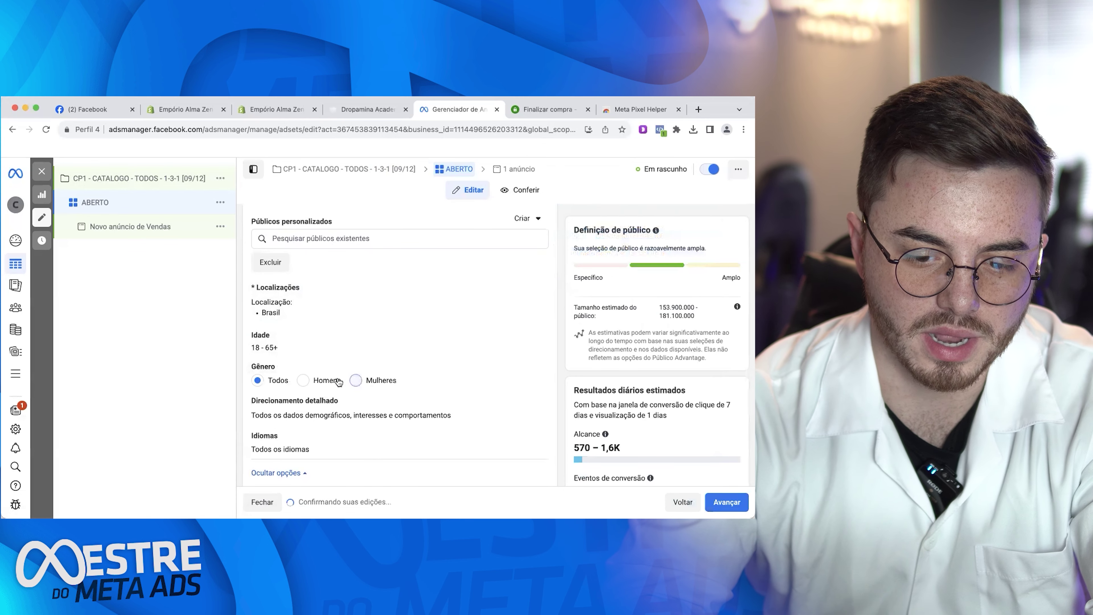
left_click(355, 380)
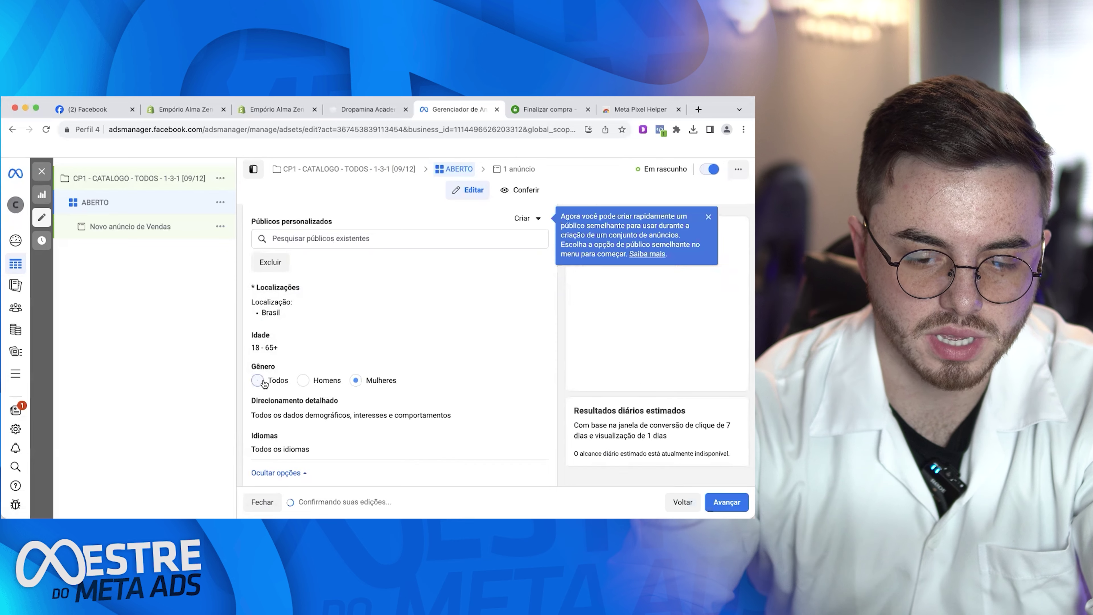
left_click(260, 380)
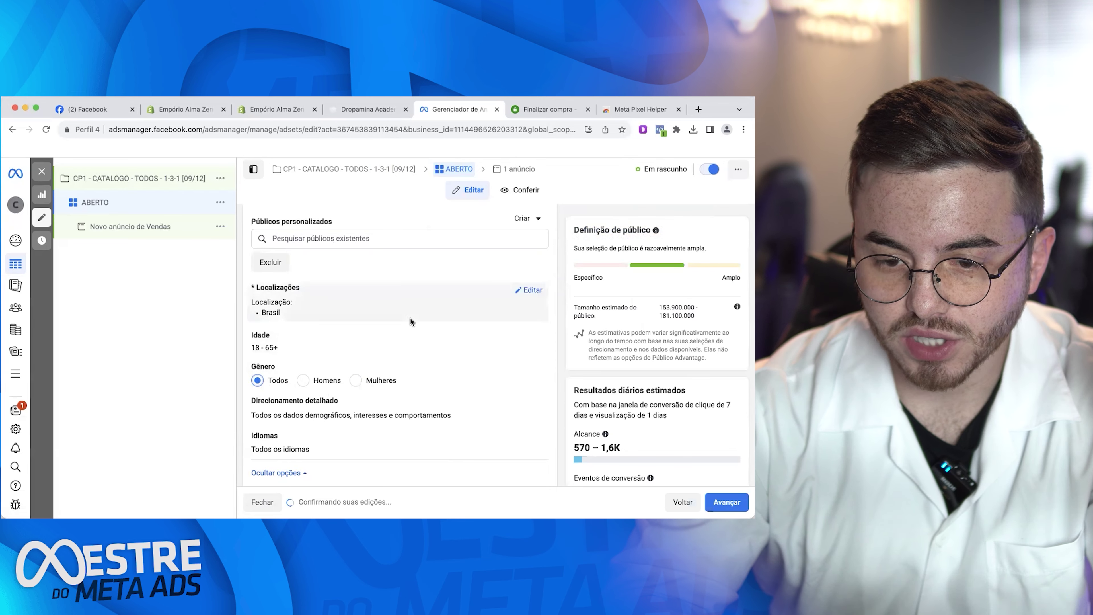
Look at the Empório Alma Zen storefront, return to Ads Manager and review the ad set's exclusions and placements
left_click(550, 109)
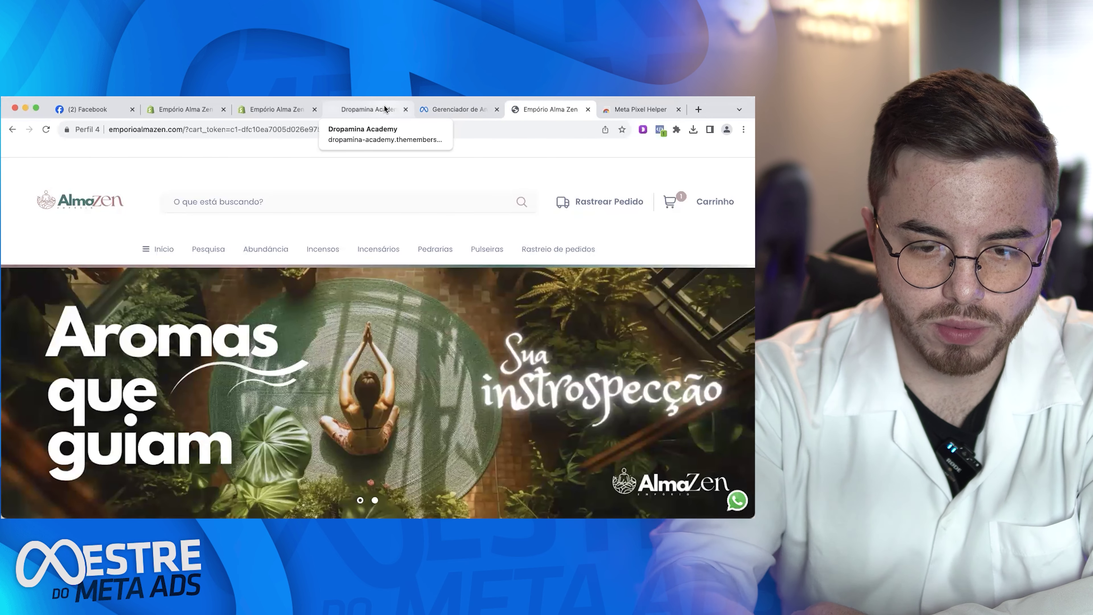
key("super+5")
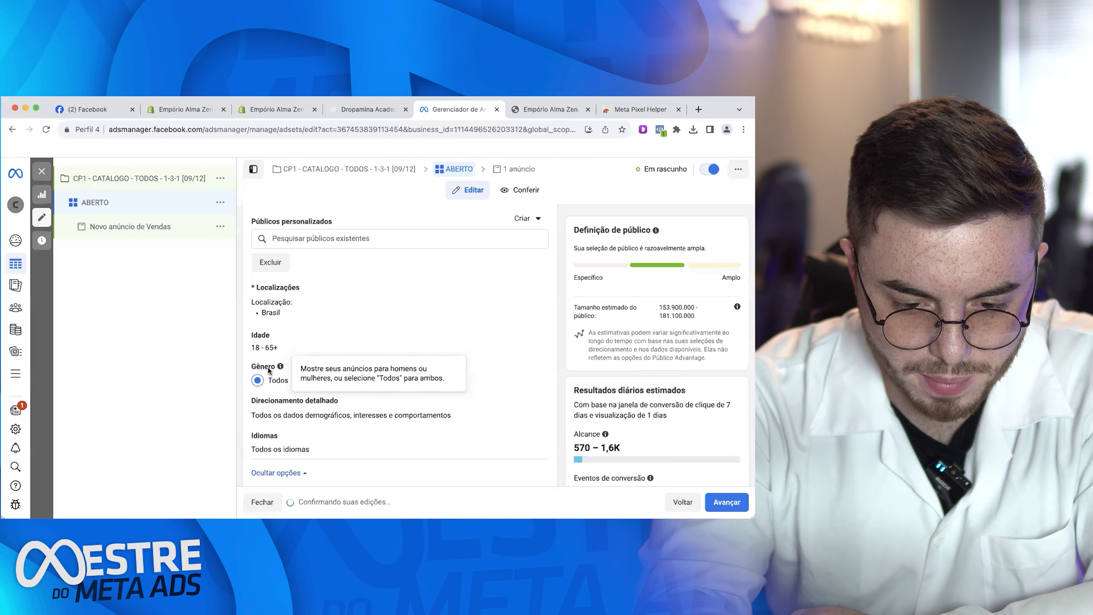
scroll(314, 409, "down", 5)
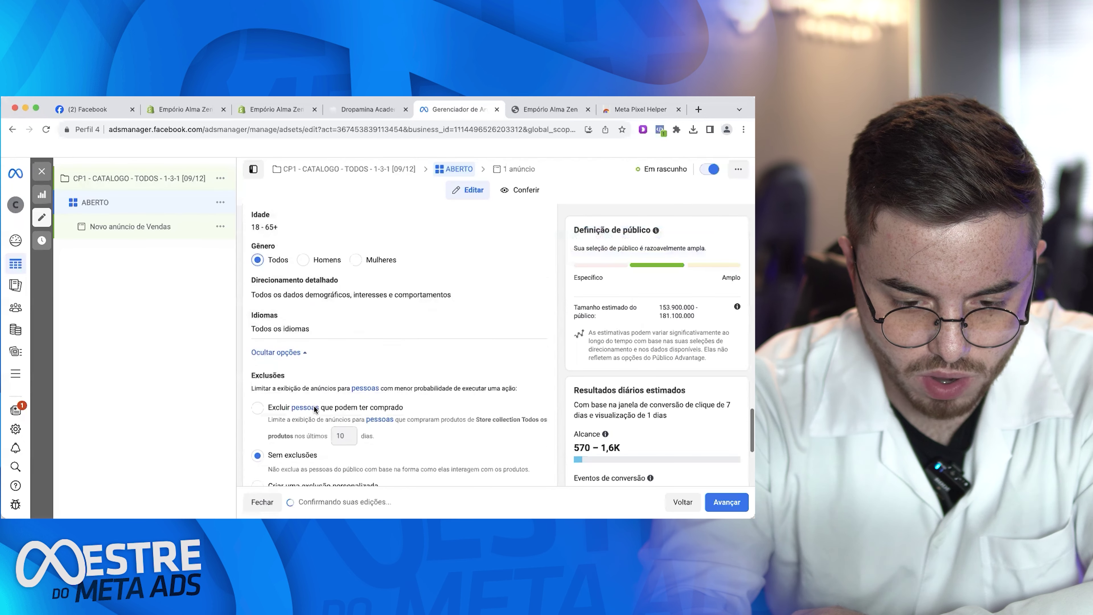
scroll(315, 409, "down", 1)
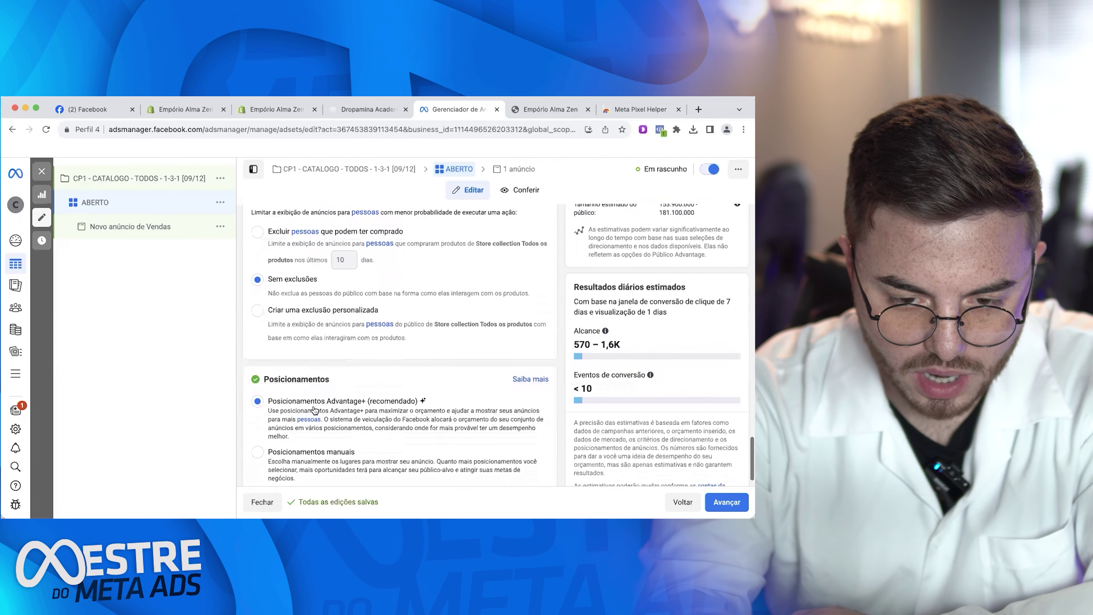
scroll(315, 409, "down", 1)
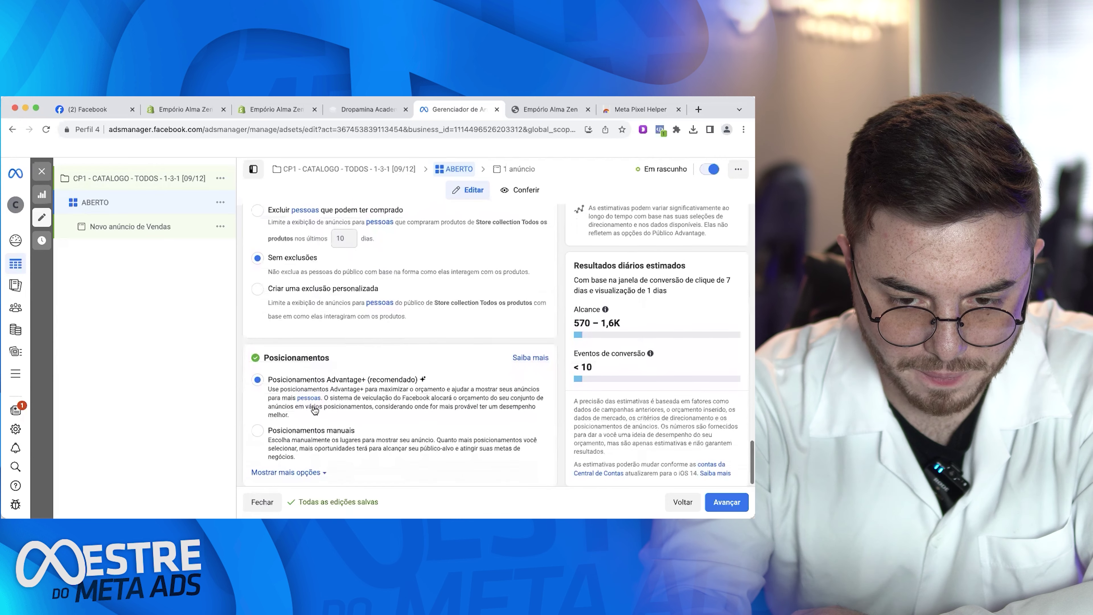
scroll(314, 410, "down", 1)
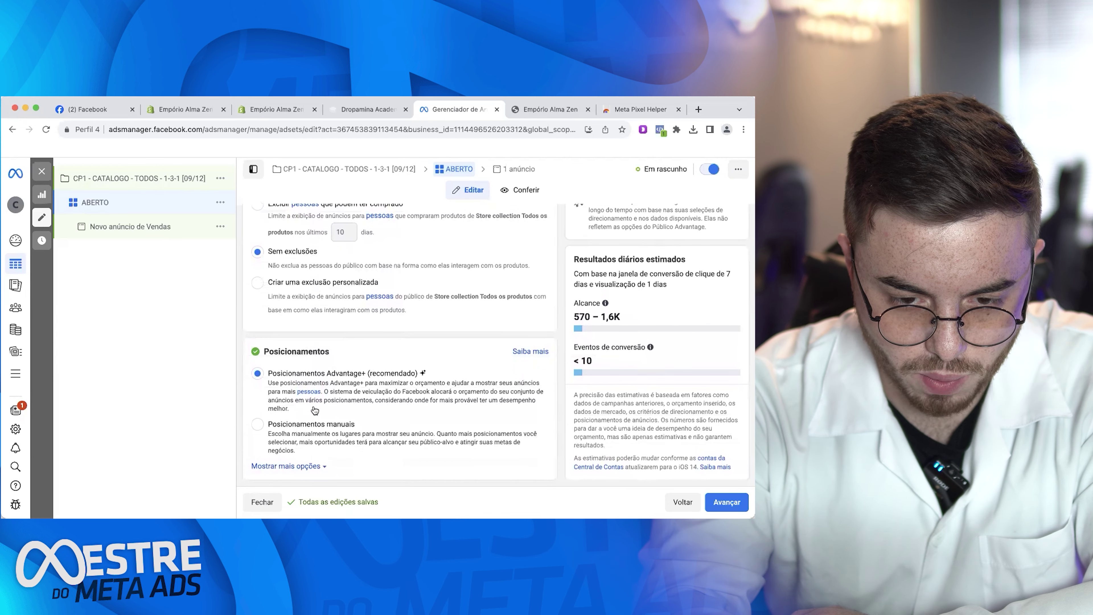
Exclude people who may have bought products from the product set in the last 30 days
scroll(386, 298, "up", 4)
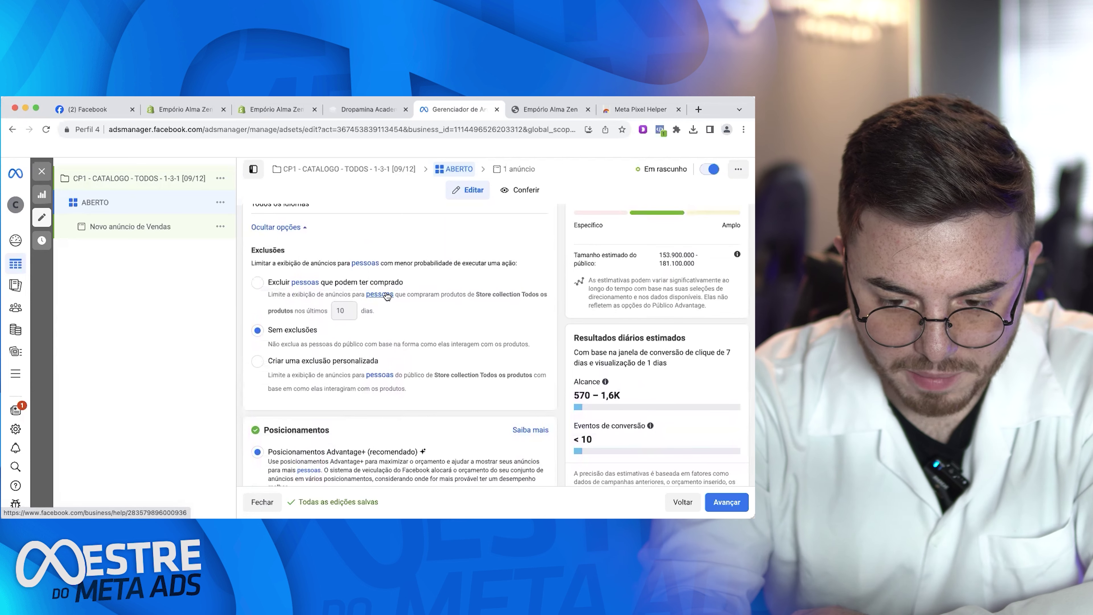
left_click(258, 282)
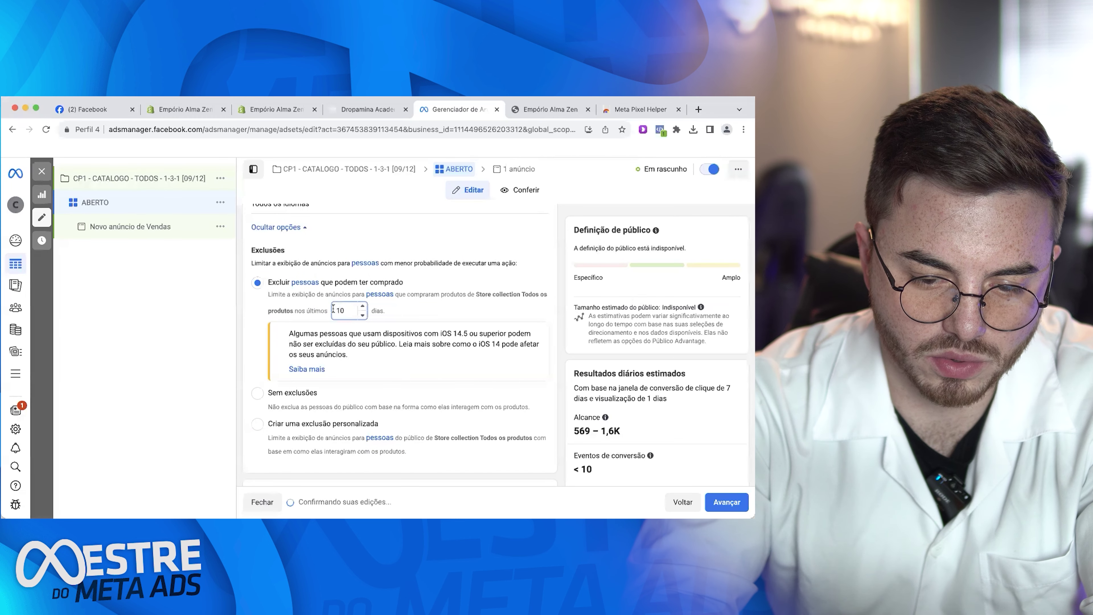
left_click_drag(333, 308, 364, 305)
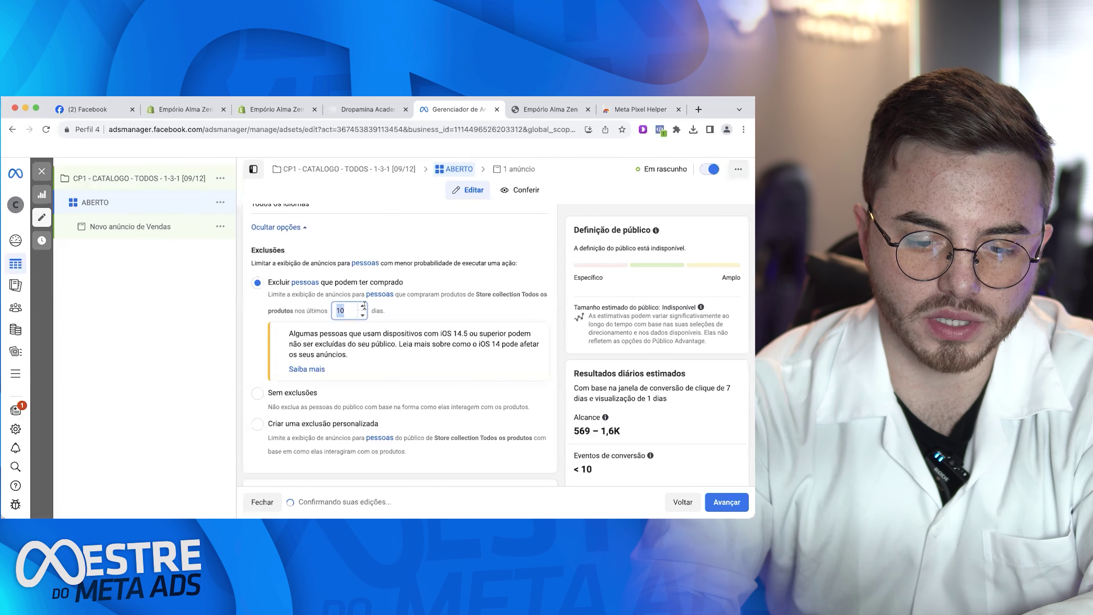
type("31")
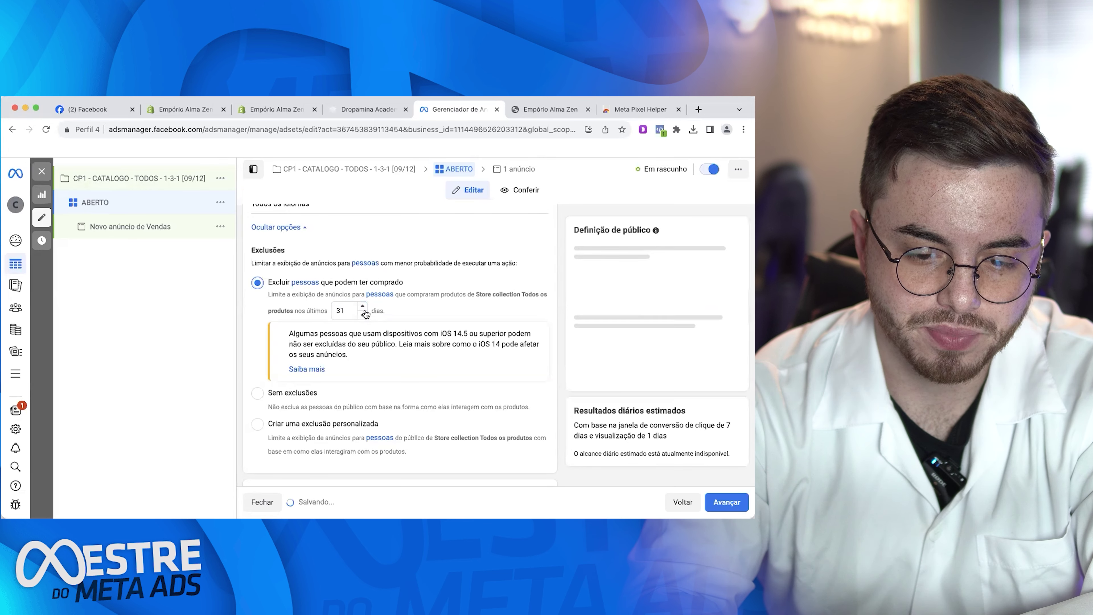
left_click(363, 318)
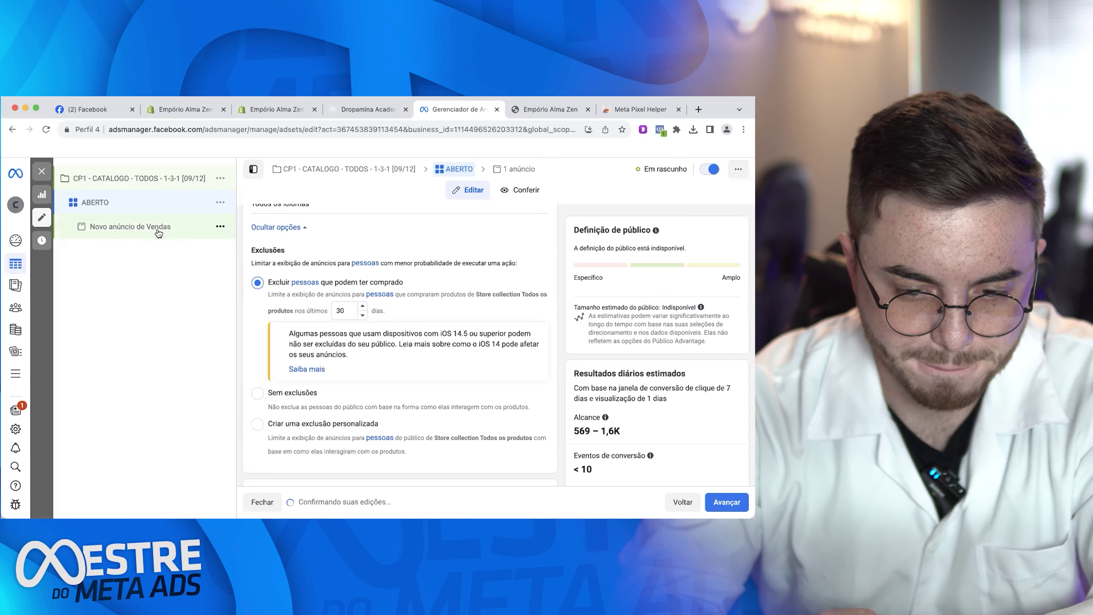
Open the ad in the "ABERTO" ad set and rename it as "CATALOGO TODOS"
scroll(153, 231, "down", 5)
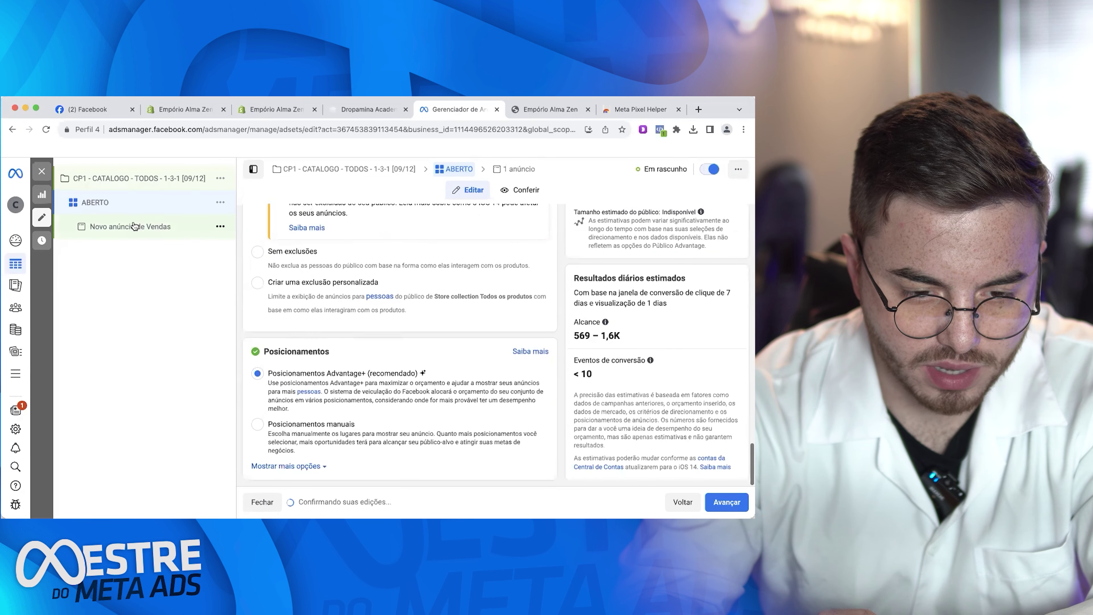
left_click(135, 226)
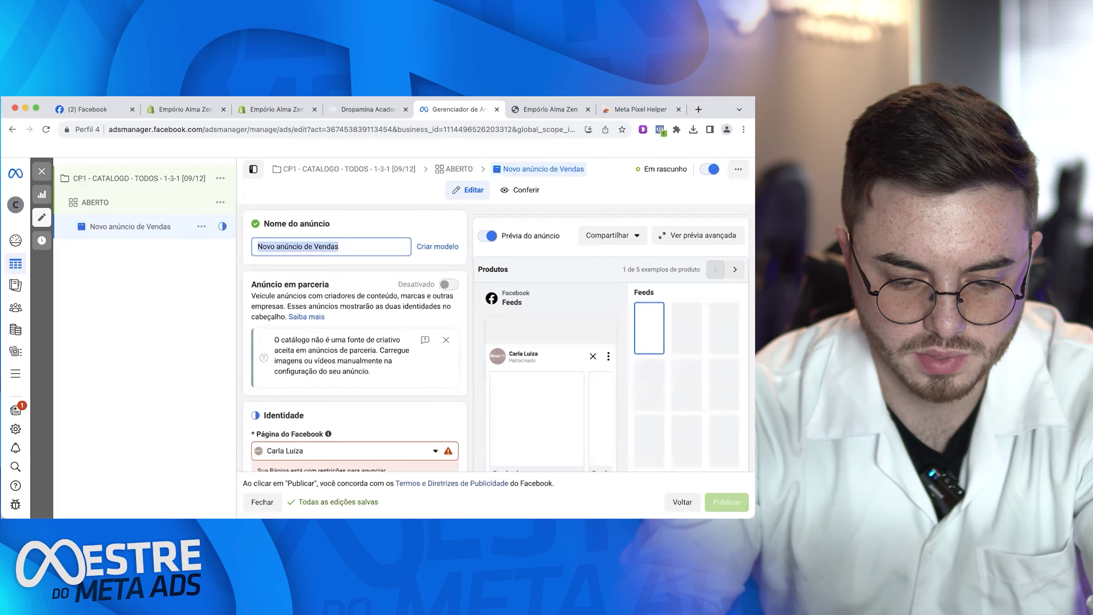
type("CATALOGO")
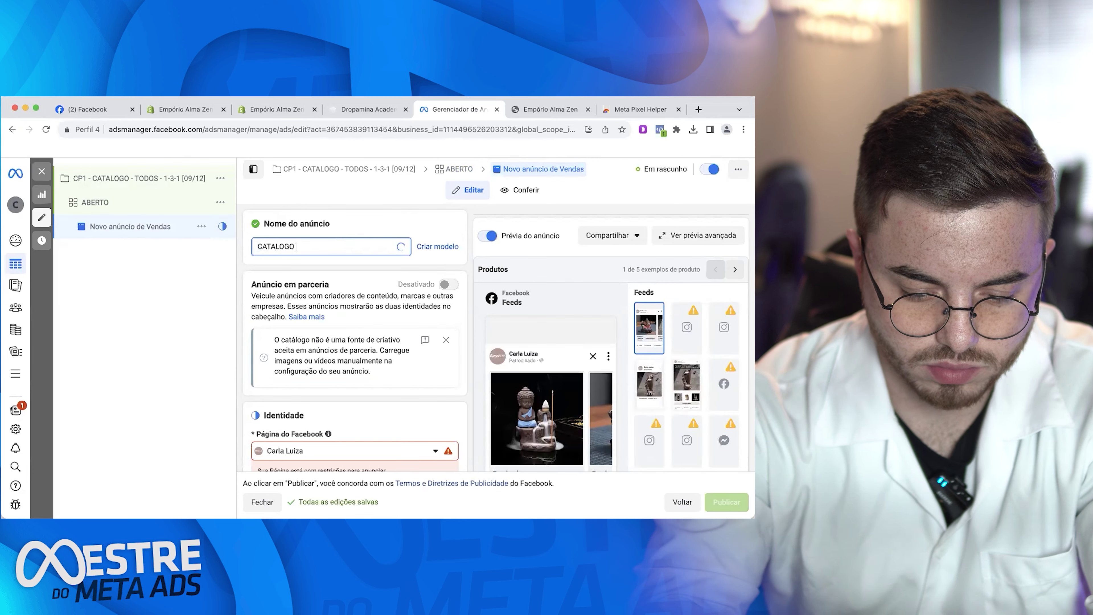
type(" TODOS")
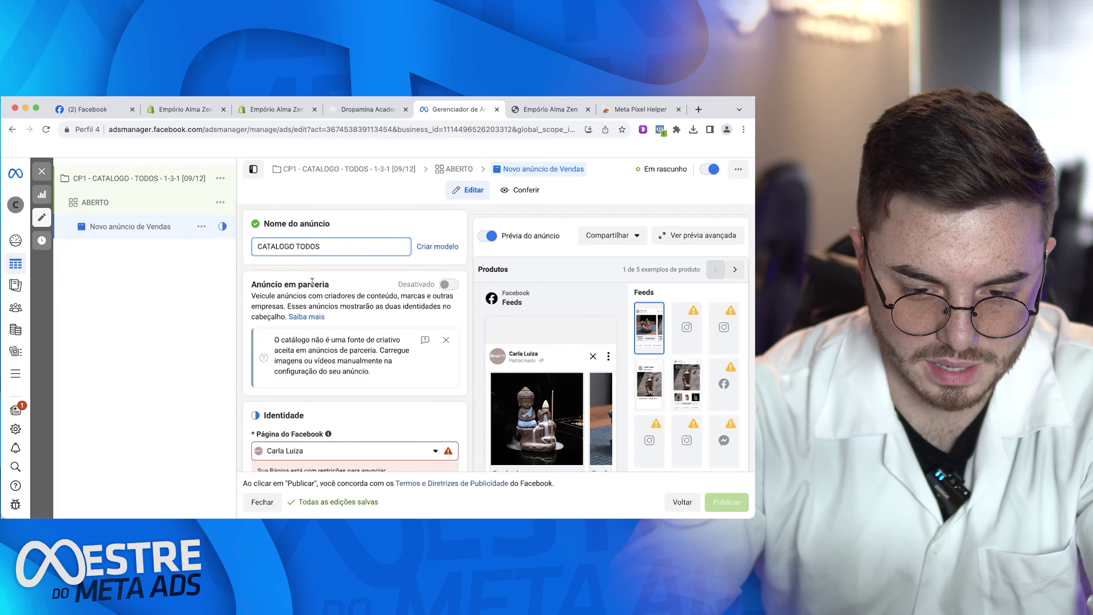
Check the ad's identity settings, looking through the available Facebook Pages, the Page's advertising restriction notice and the Instagram account field
scroll(313, 282, "down", 5)
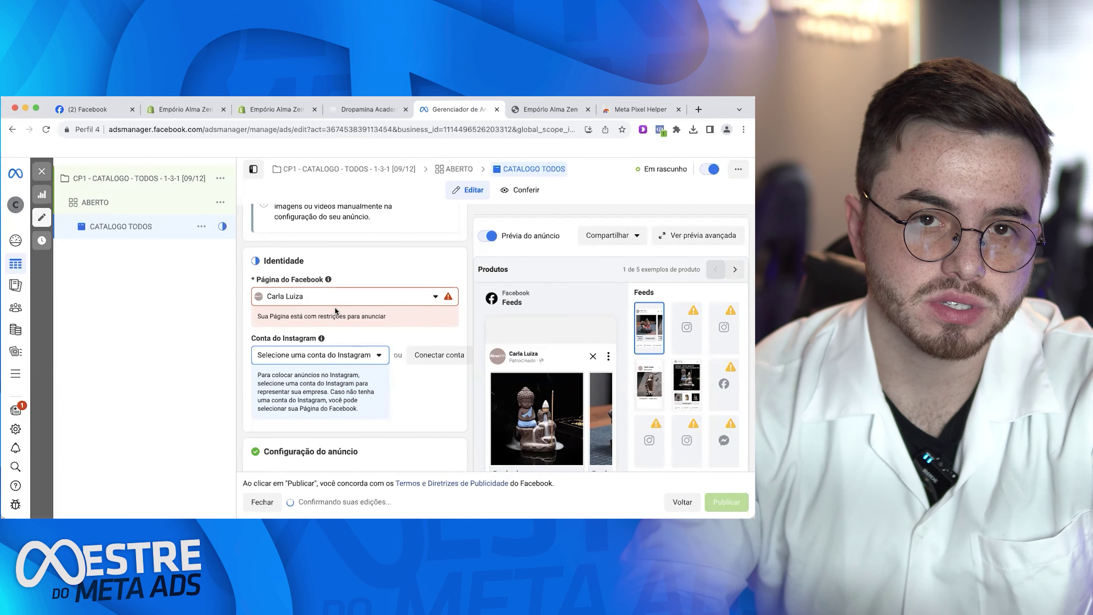
left_click(366, 299)
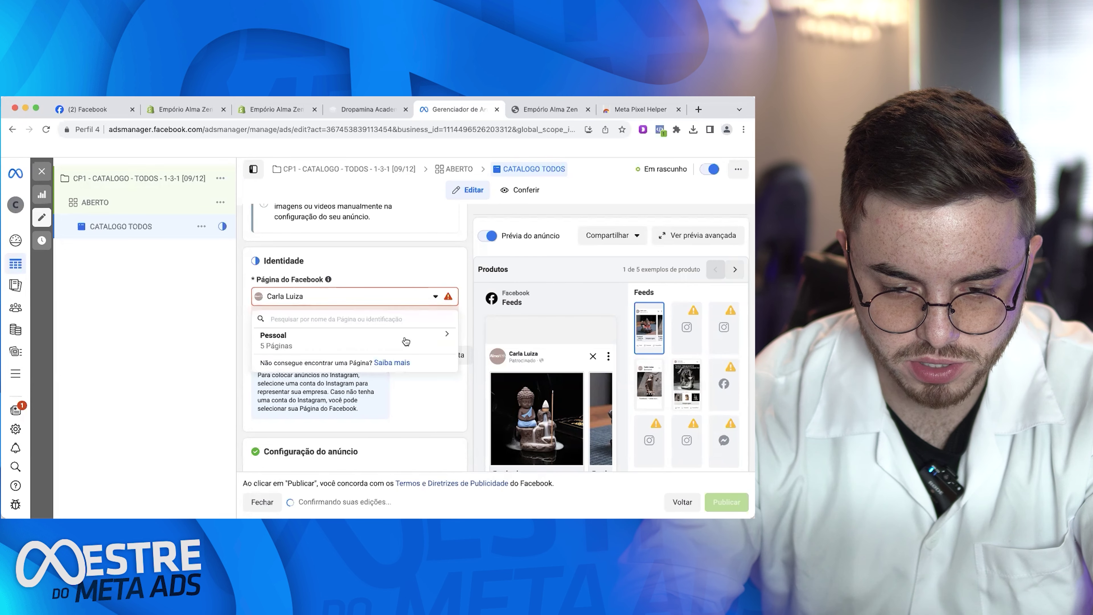
left_click(405, 343)
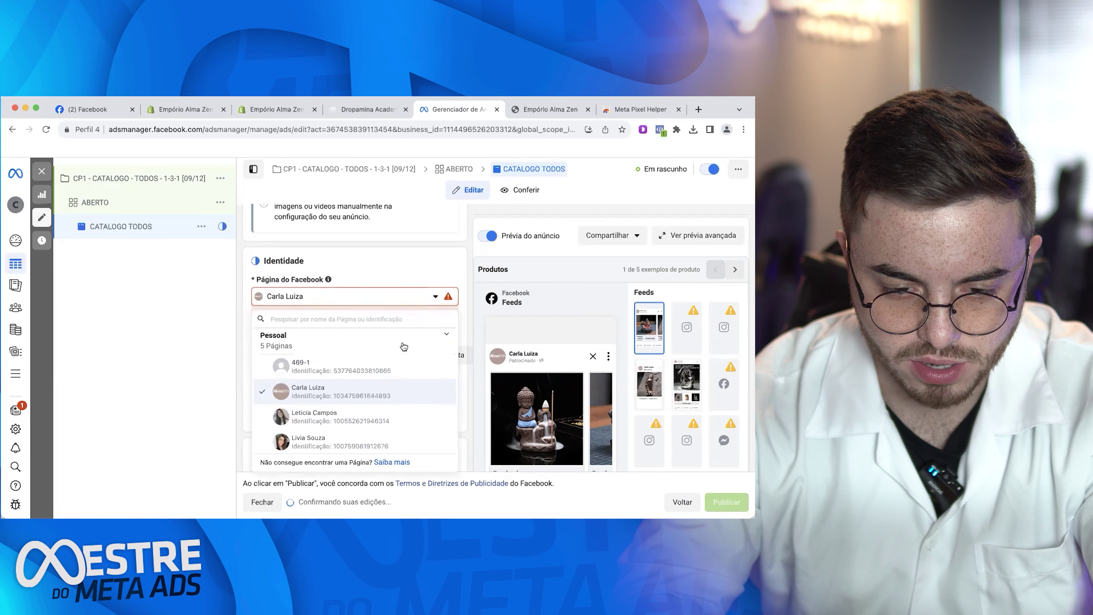
left_click(377, 270)
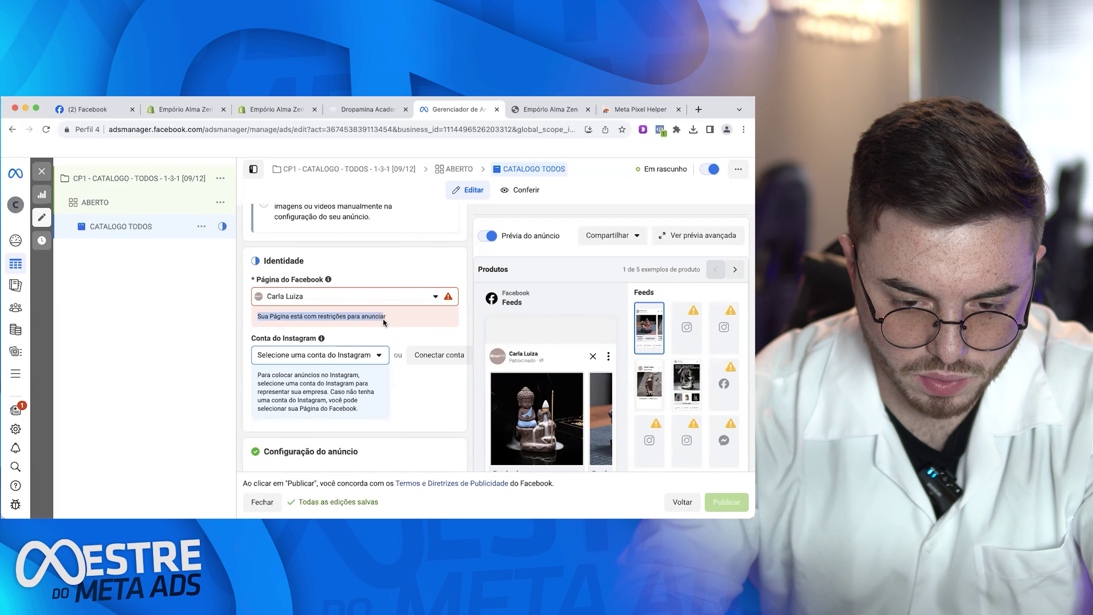
left_click(399, 259)
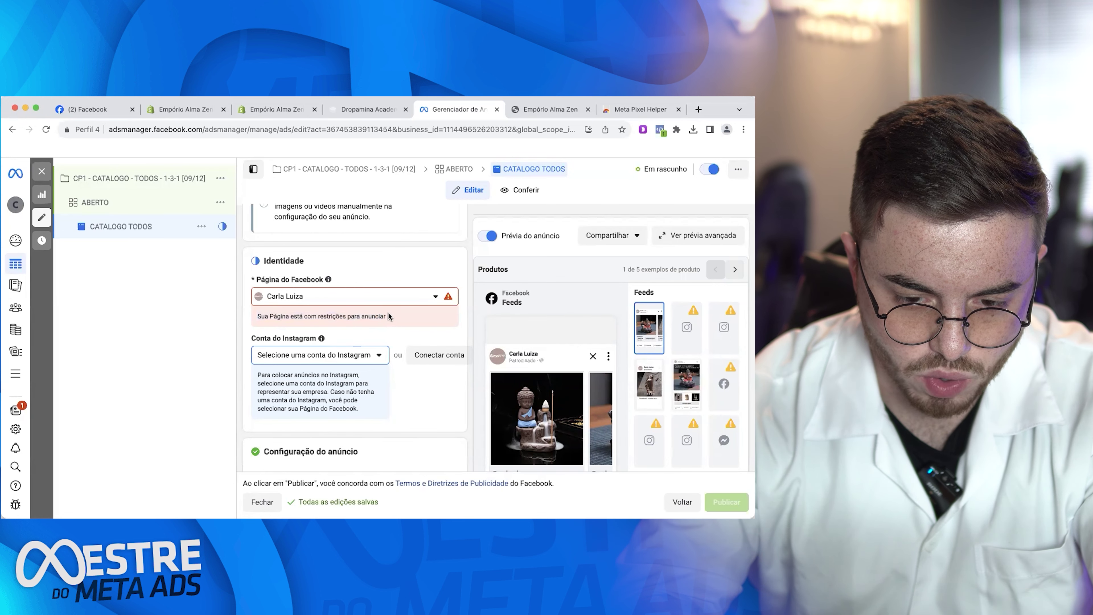
left_click(395, 296)
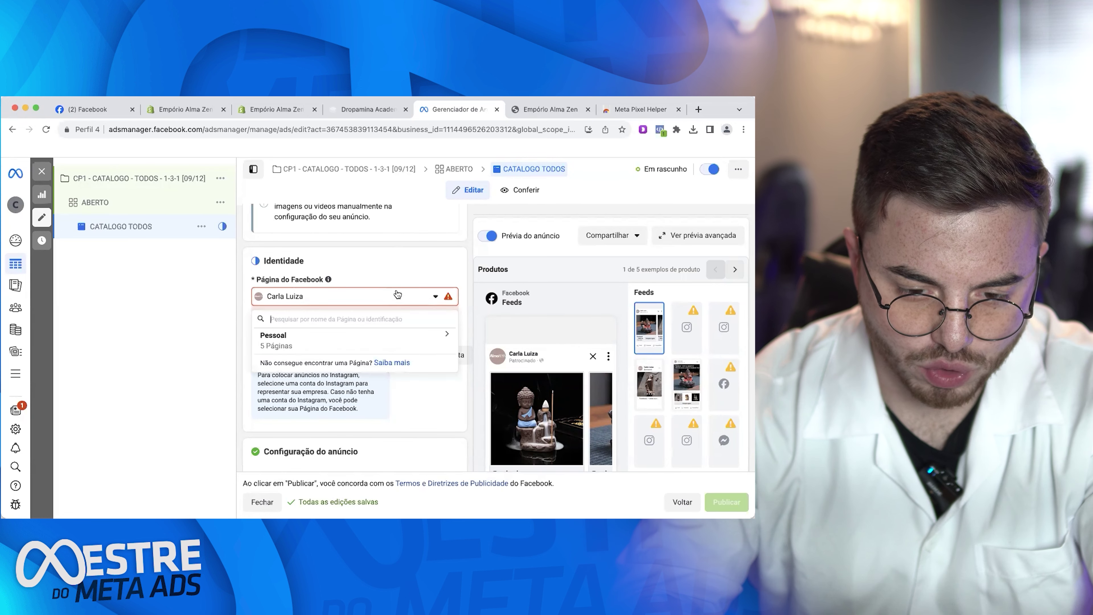
left_click(360, 348)
left_click(384, 257)
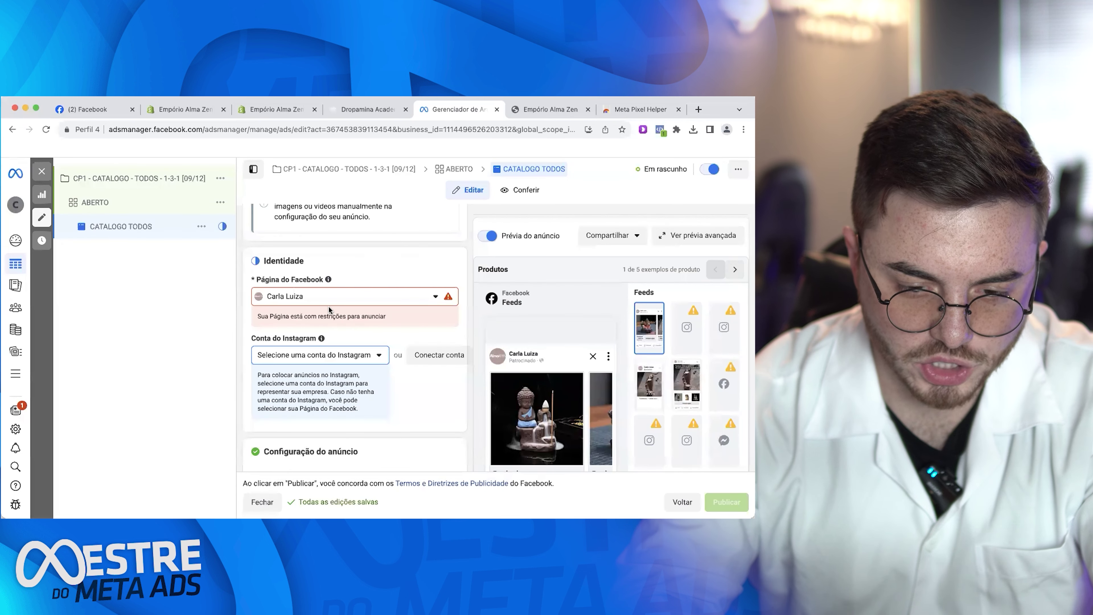
scroll(356, 349, "down", 1)
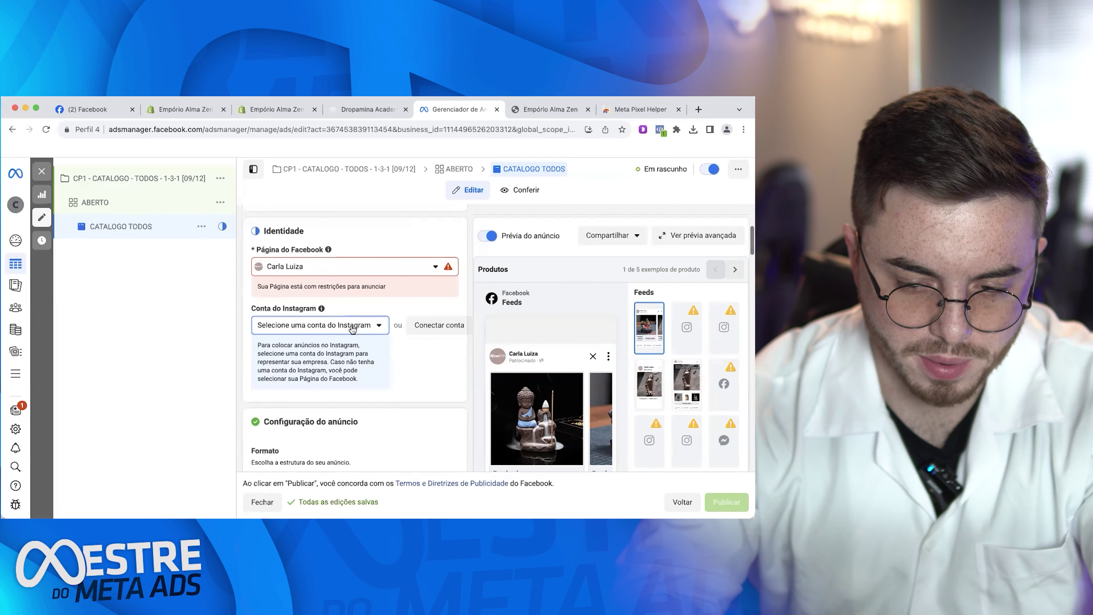
scroll(352, 328, "down", 1)
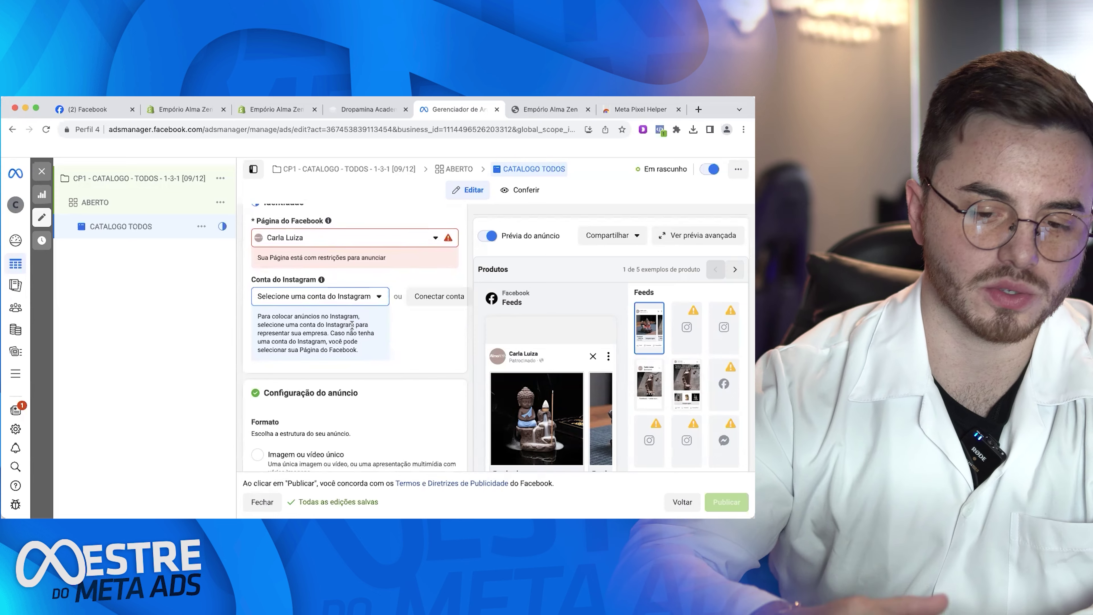
Examine the ad's format choices, catalog options, carousel card settings and Advantage+ creative section
scroll(352, 326, "down", 5)
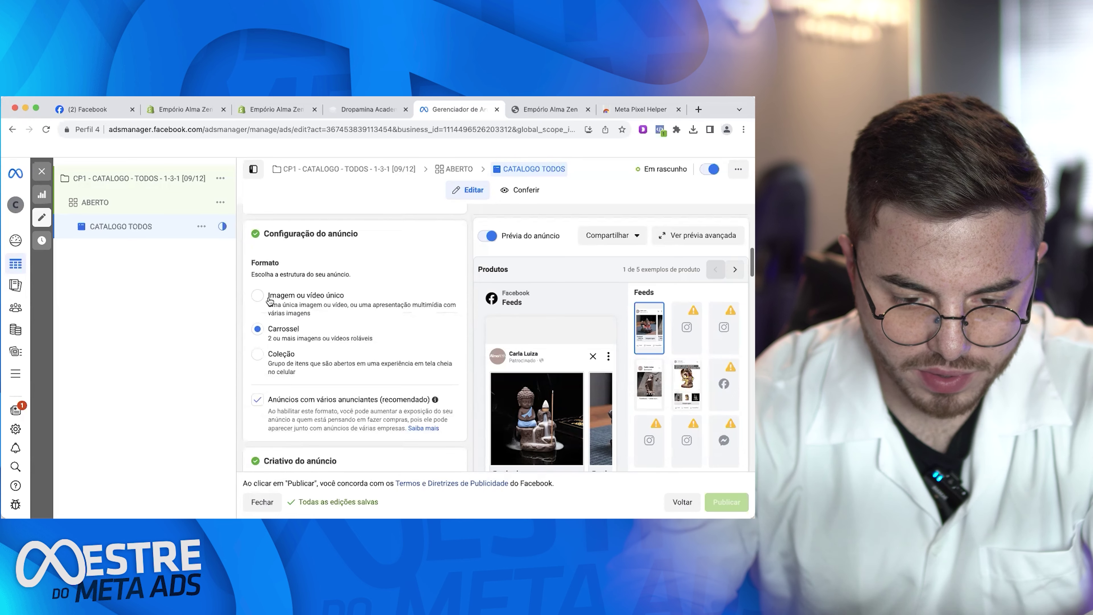
scroll(320, 311, "down", 1)
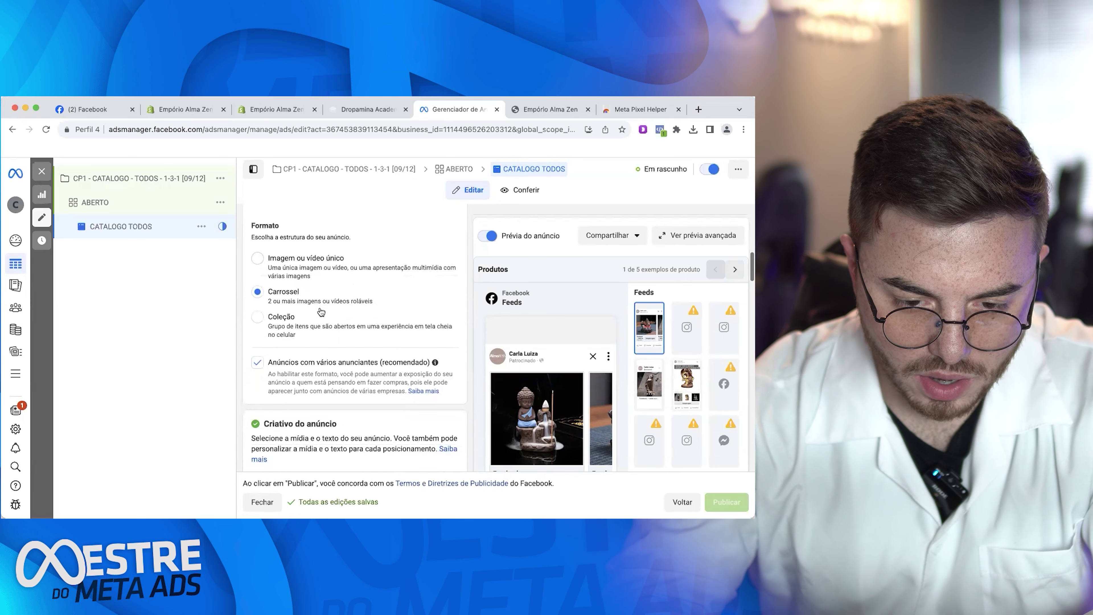
scroll(286, 313, "down", 1)
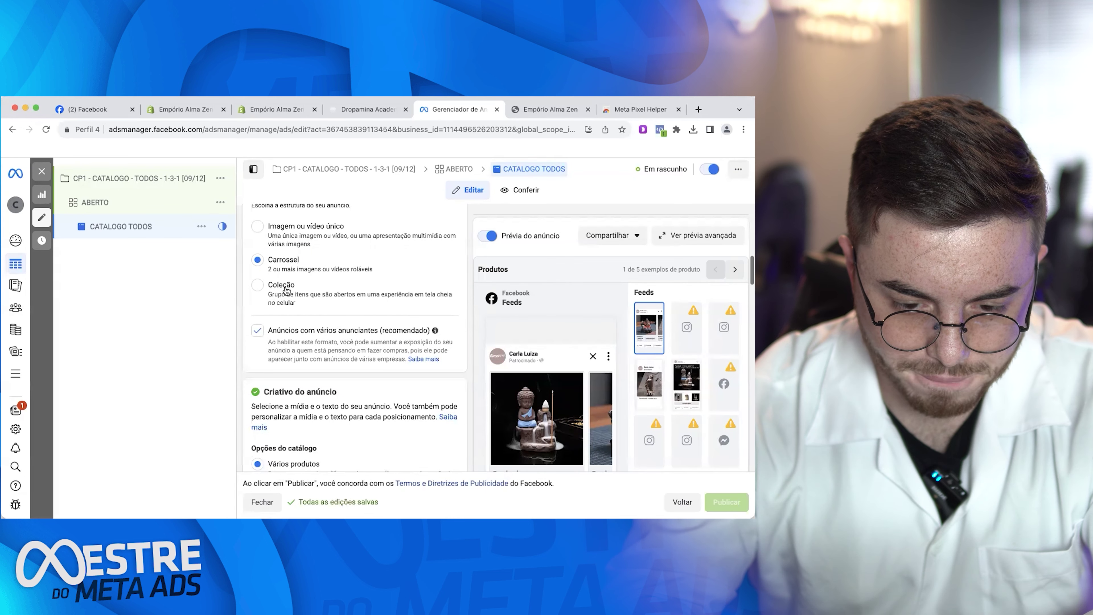
scroll(282, 289, "down", 2)
scroll(285, 289, "up", 7)
scroll(286, 290, "up", 6)
scroll(287, 290, "down", 12)
scroll(286, 289, "down", 5)
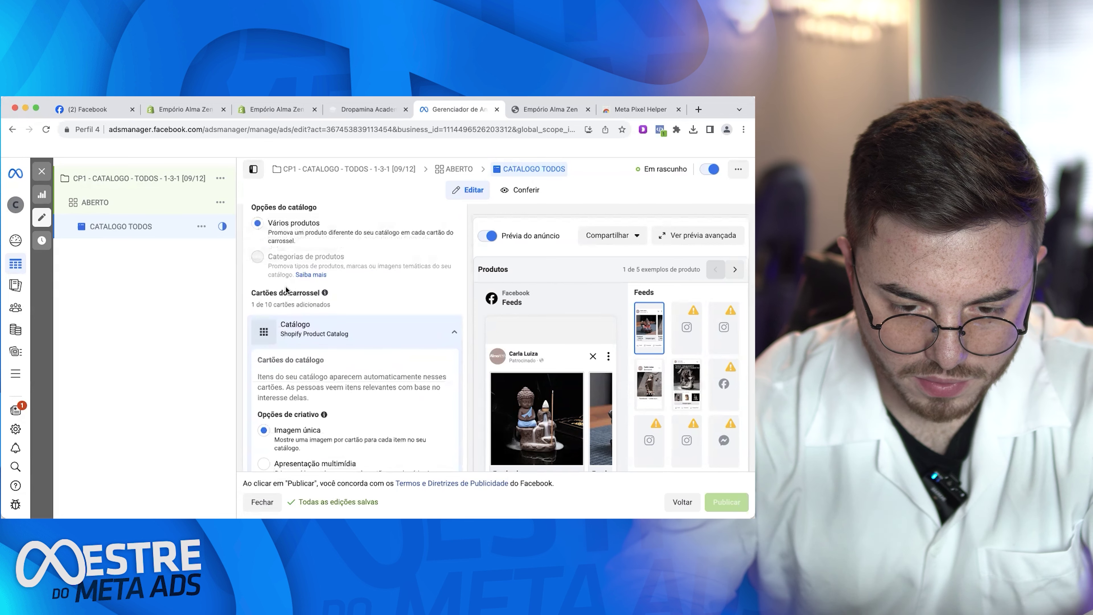
scroll(286, 289, "down", 7)
scroll(286, 289, "down", 6)
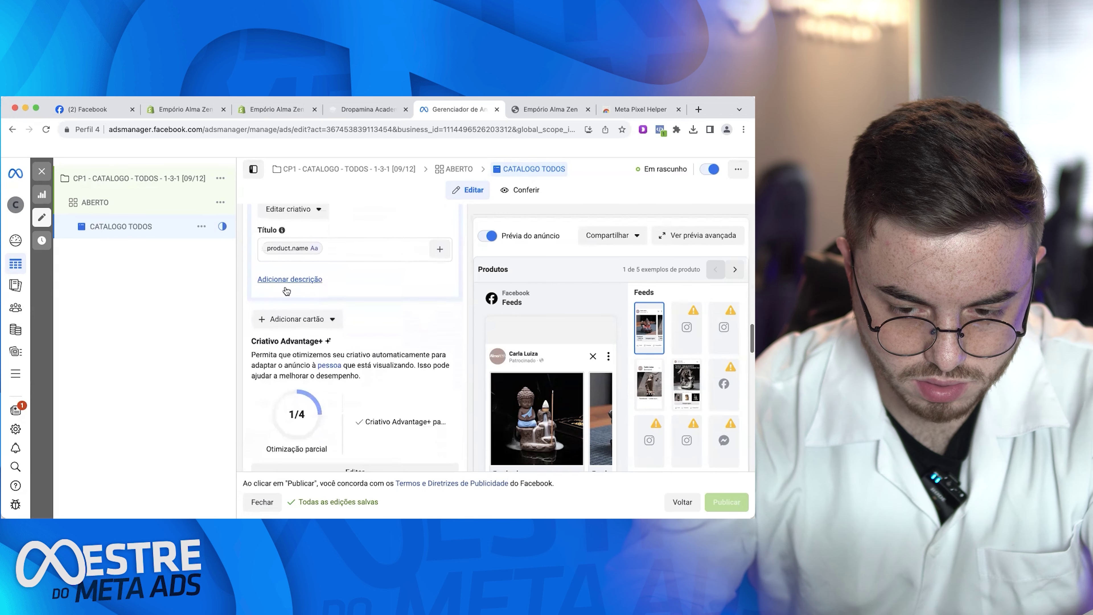
scroll(287, 291, "up", 12)
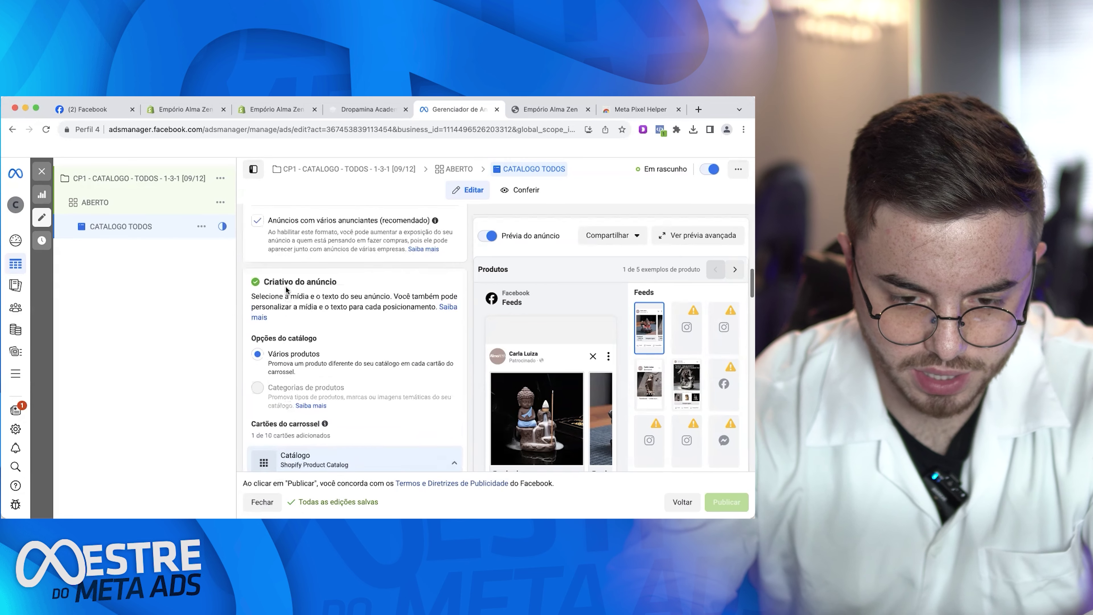
scroll(286, 290, "up", 6)
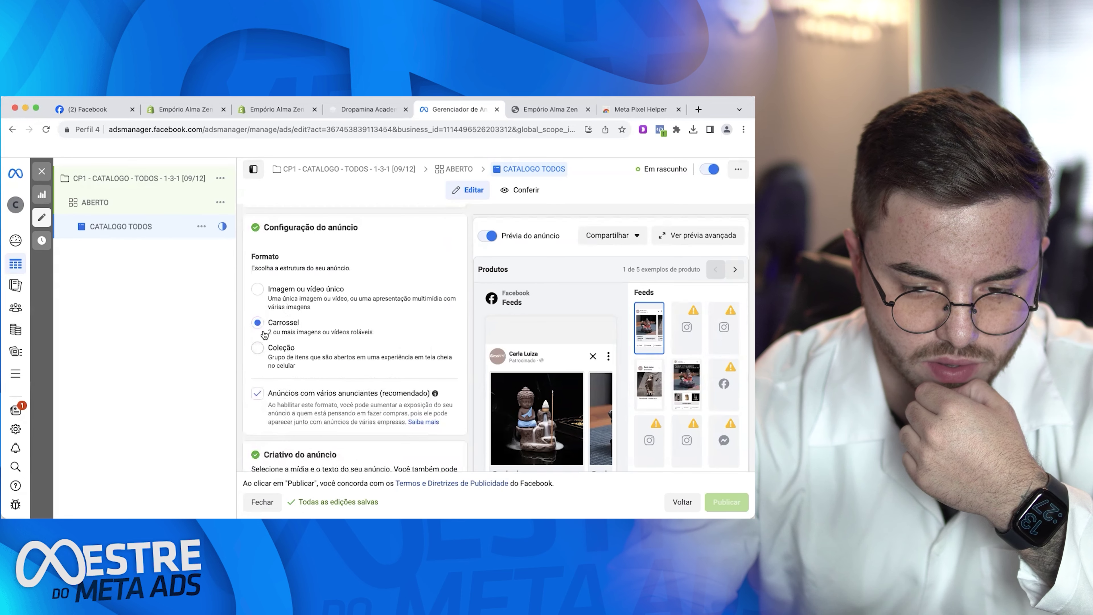
Set the ad format to "Coleção", look over its creative and destination fields, and set the format back to "Carrossel"
left_click(258, 348)
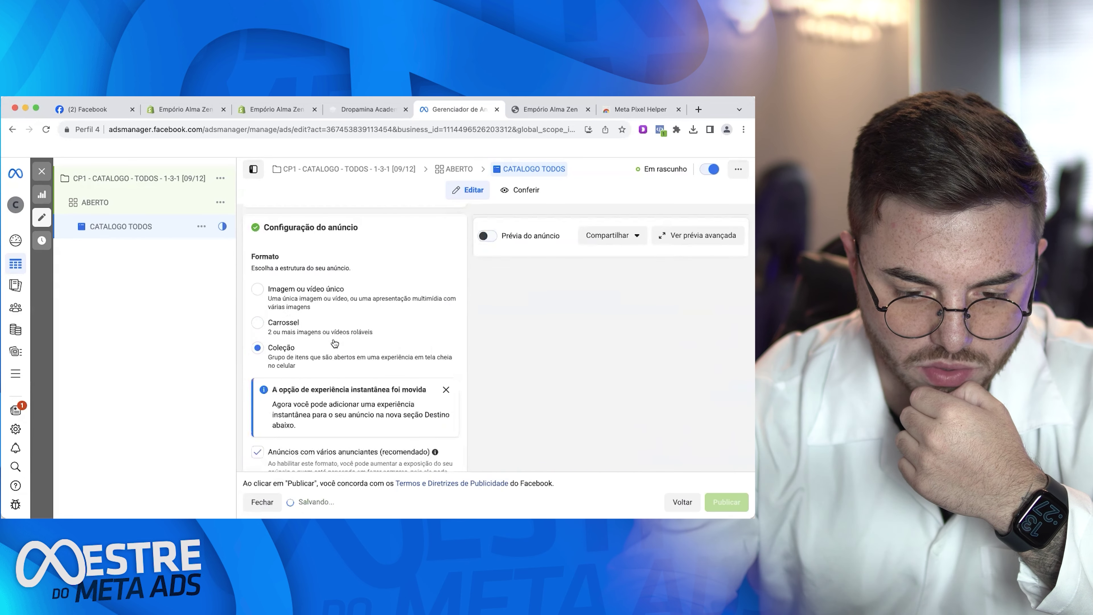
scroll(334, 344, "down", 10)
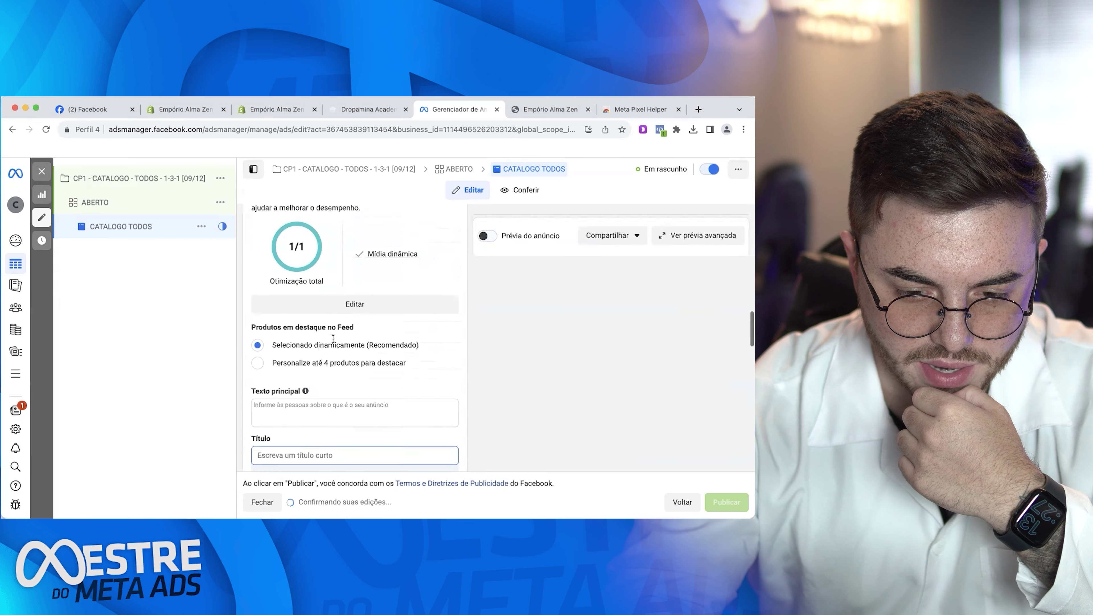
scroll(333, 340, "down", 5)
scroll(333, 340, "up", 10)
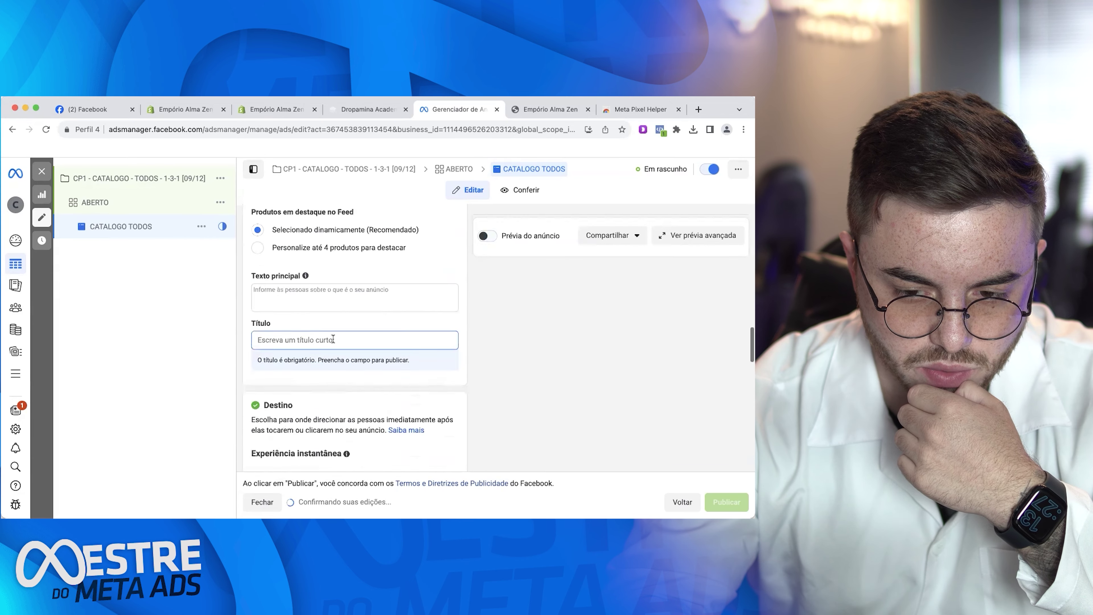
scroll(333, 340, "up", 10)
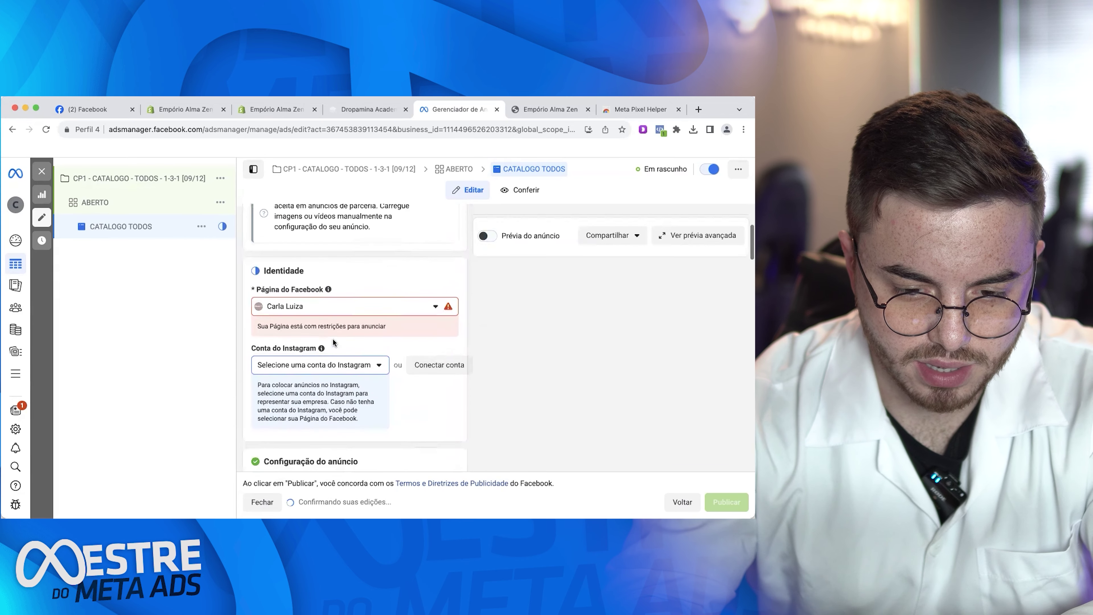
scroll(333, 339, "down", 4)
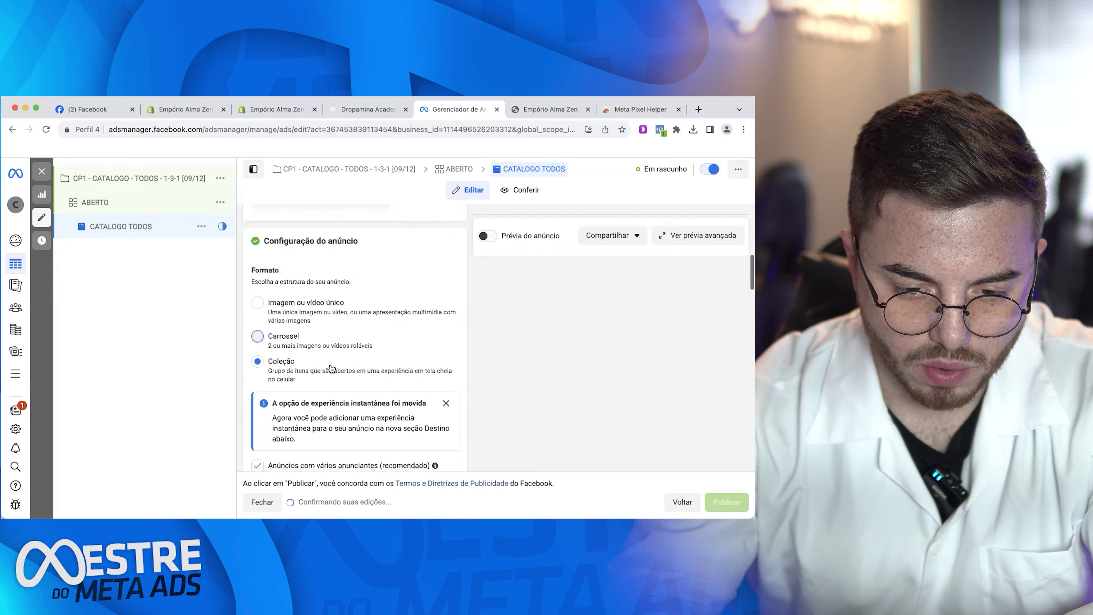
scroll(330, 364, "down", 6)
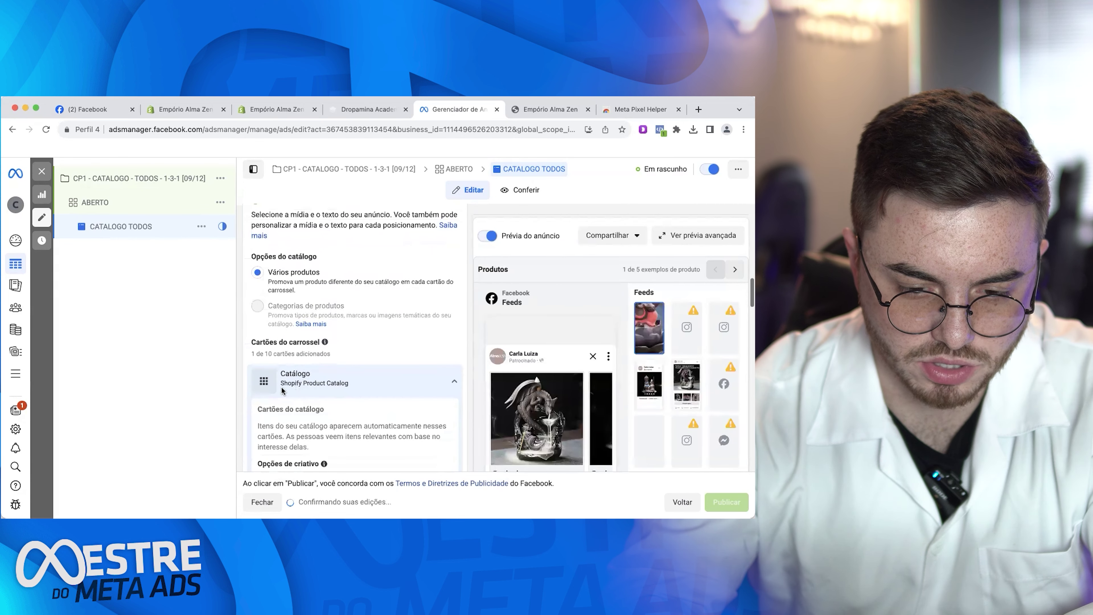
Look through the catalog card's creative options, the placement previews and the ad's tracking settings
scroll(300, 379, "down", 5)
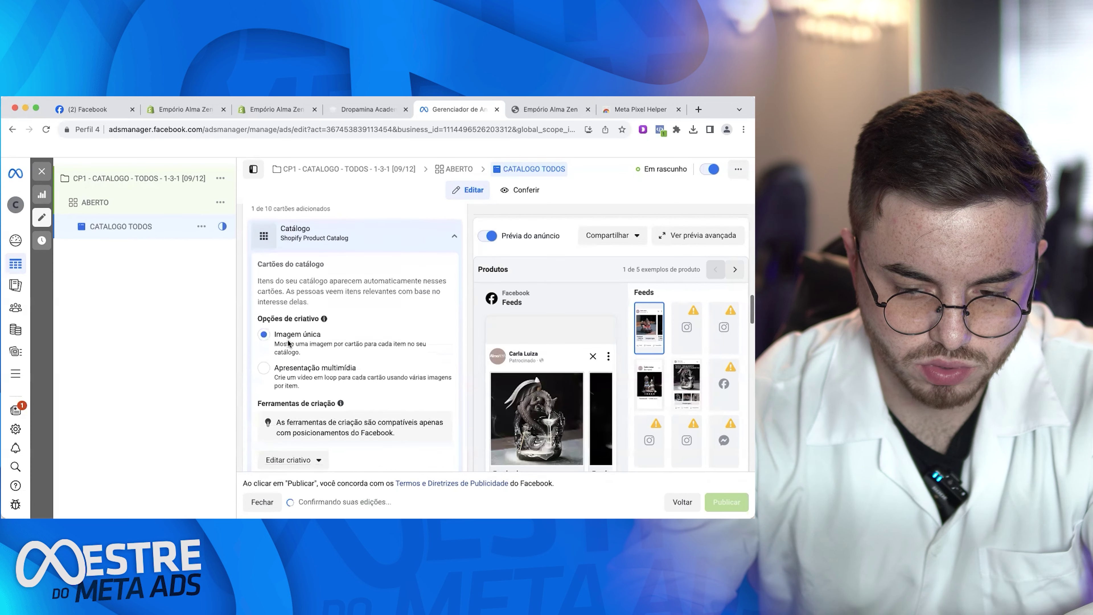
scroll(668, 362, "down", 4)
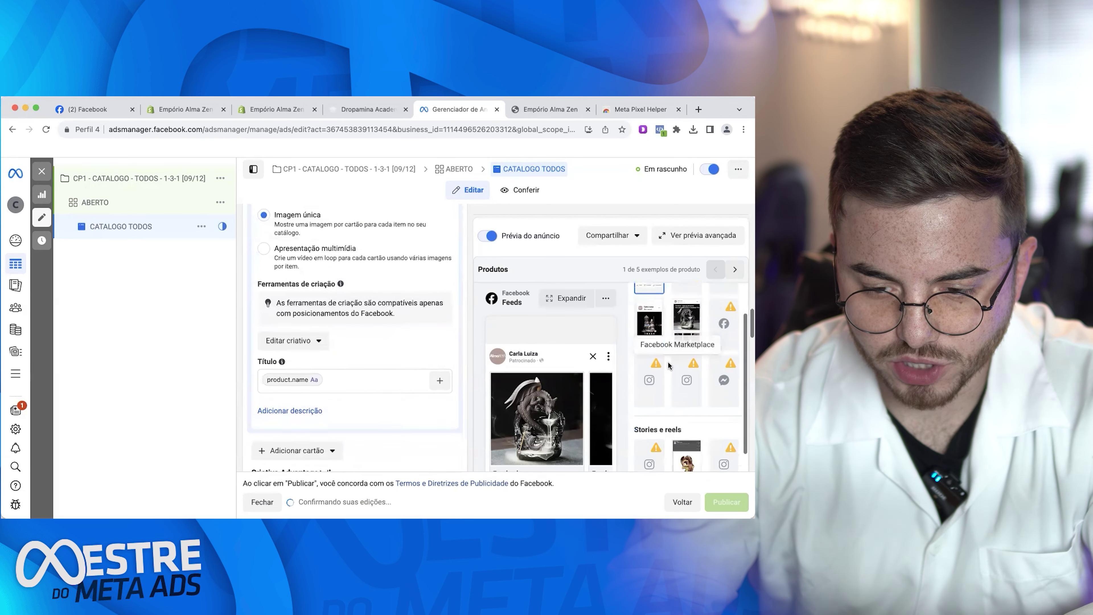
scroll(594, 347, "down", 4)
scroll(595, 347, "down", 10)
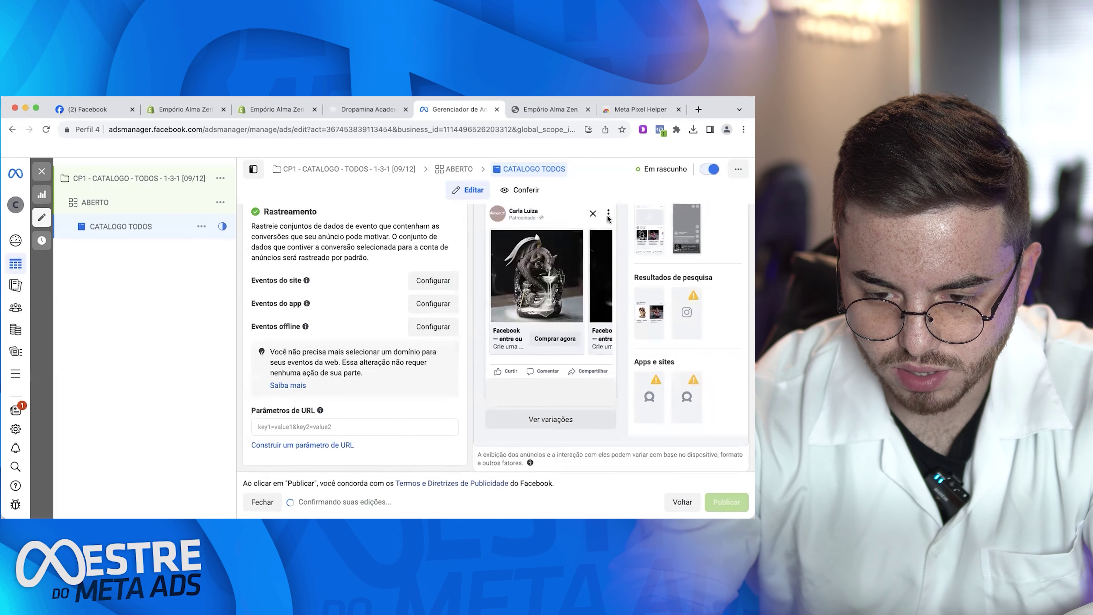
Review the ad's summary and preview in the "Conferir" view and return to editing
left_click(507, 192)
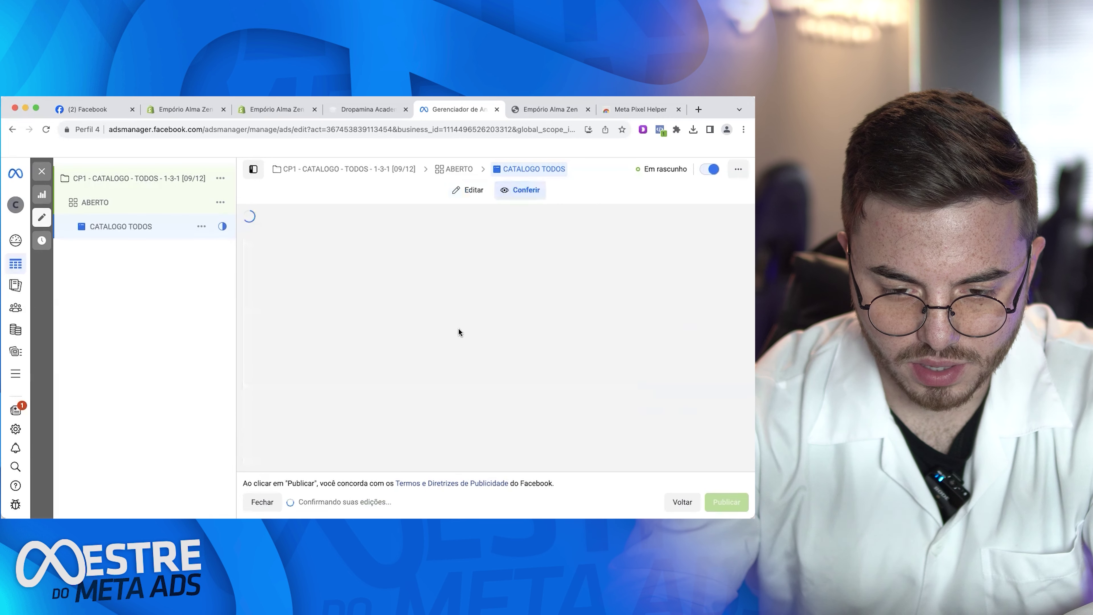
scroll(429, 344, "down", 5)
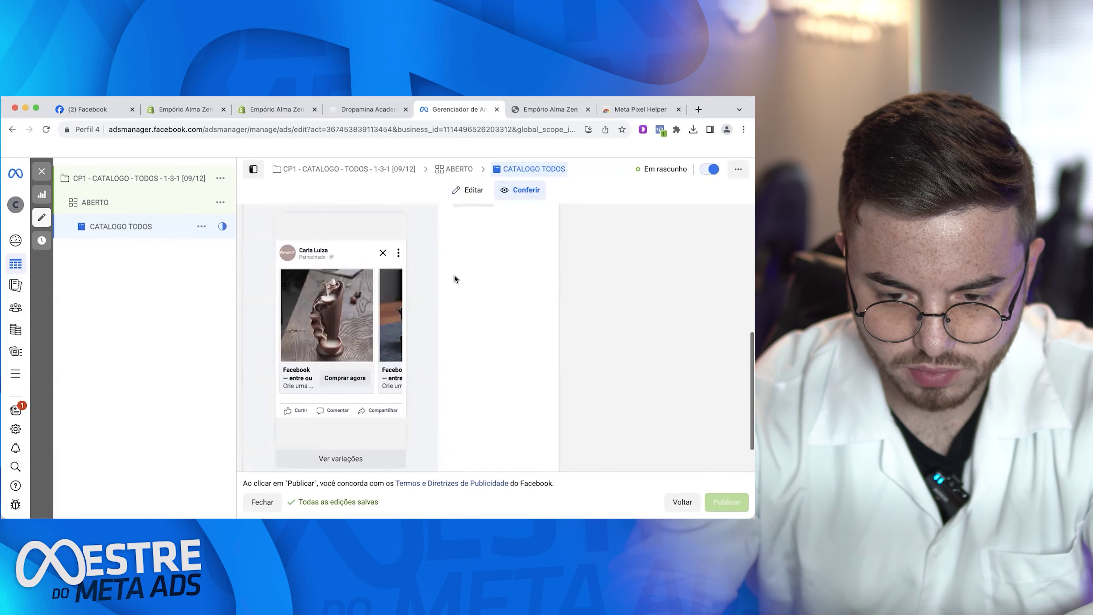
scroll(455, 275, "up", 5)
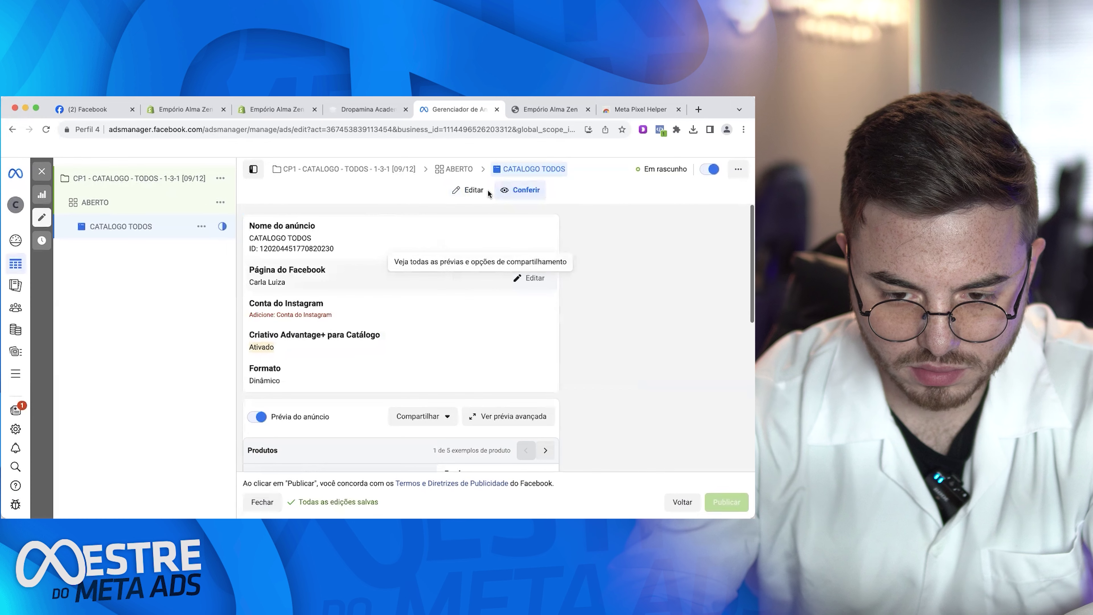
left_click(469, 191)
Start the ad's primary text ("Texto principal") with the line "Lançamento coleção 2024!" followed by a blank line
scroll(310, 416, "down", 10)
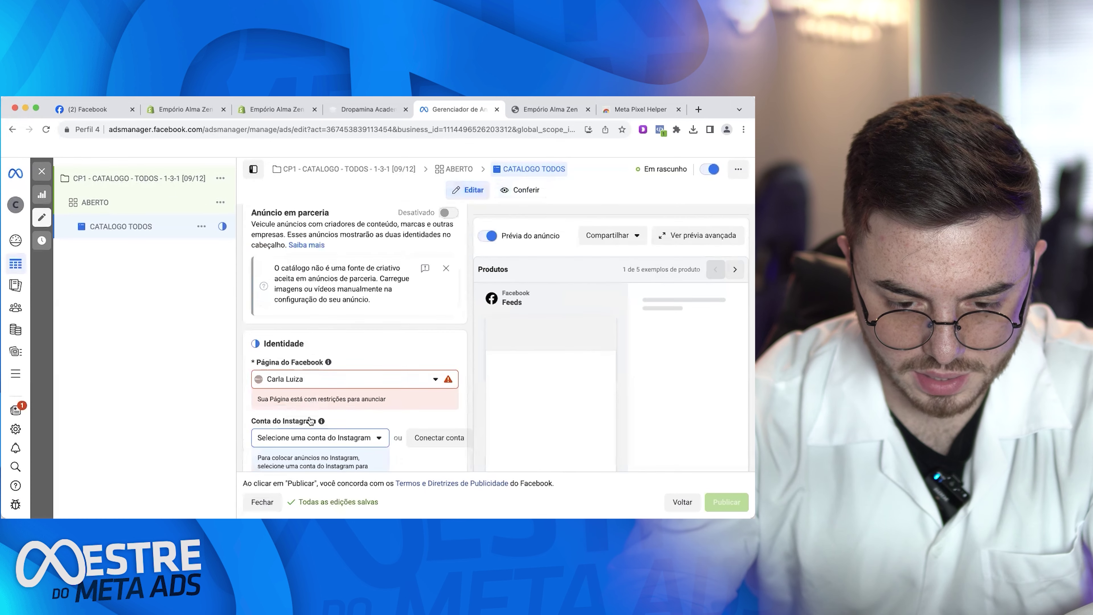
scroll(310, 419, "down", 10)
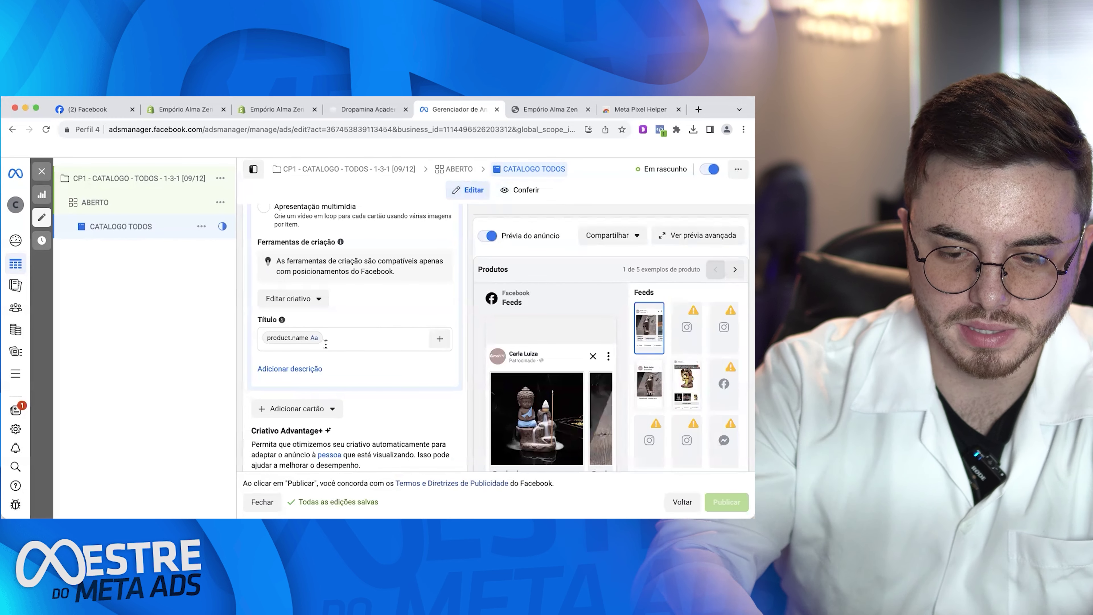
scroll(326, 344, "up", 2)
scroll(326, 344, "up", 3)
scroll(326, 344, "down", 8)
scroll(326, 344, "down", 10)
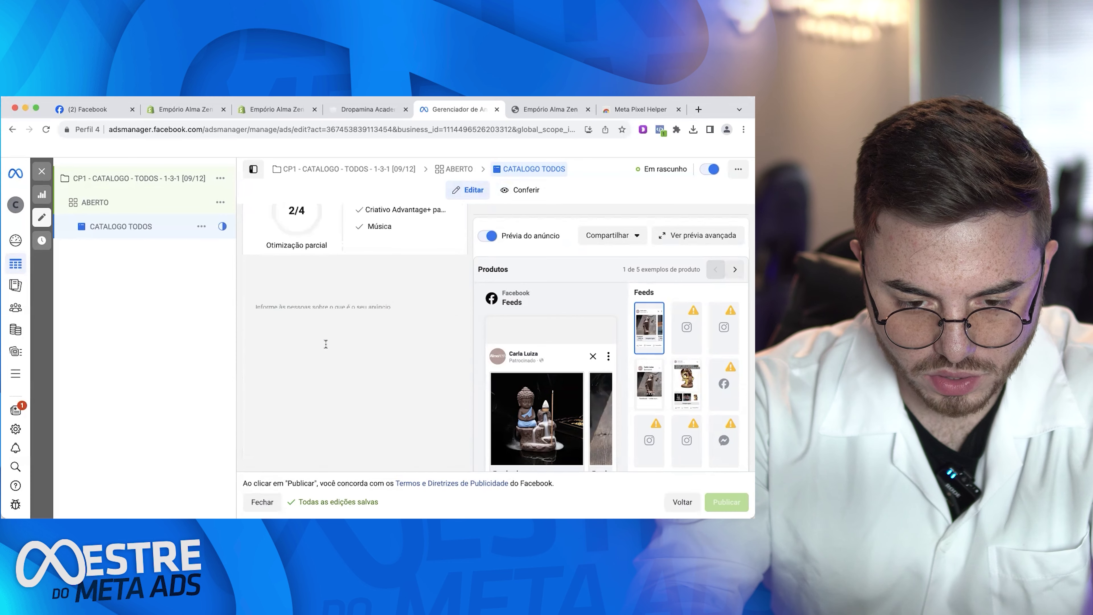
scroll(325, 345, "up", 6)
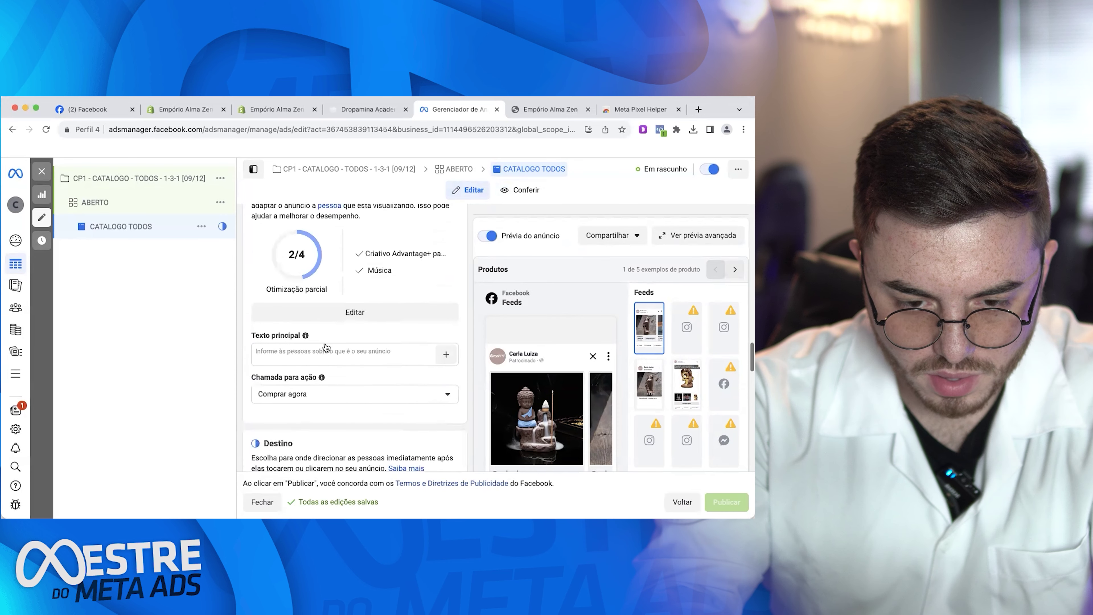
left_click(301, 362)
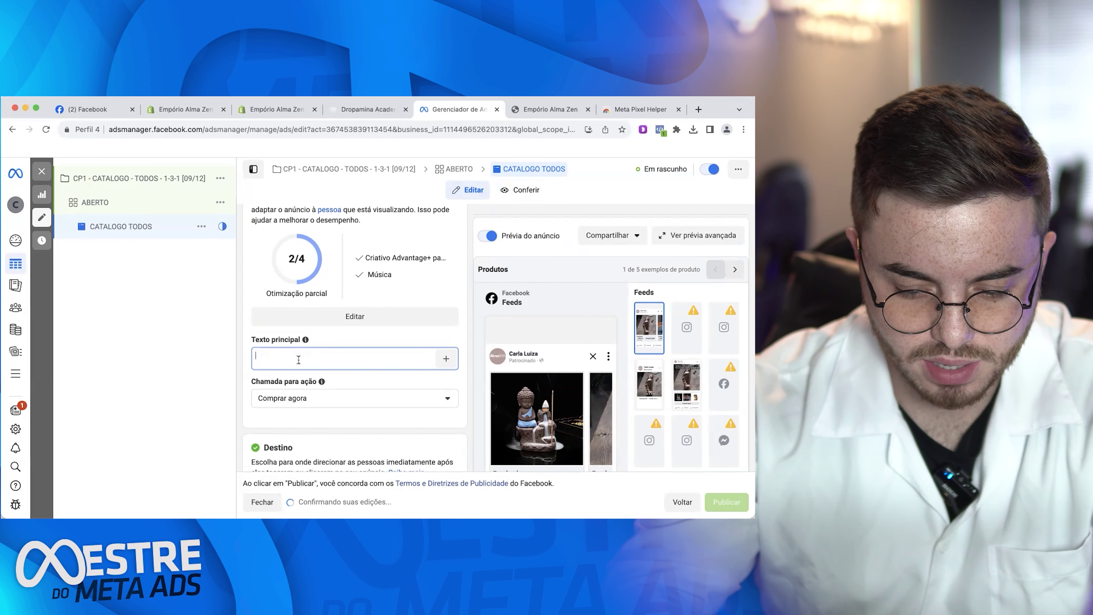
type("NOVA ")
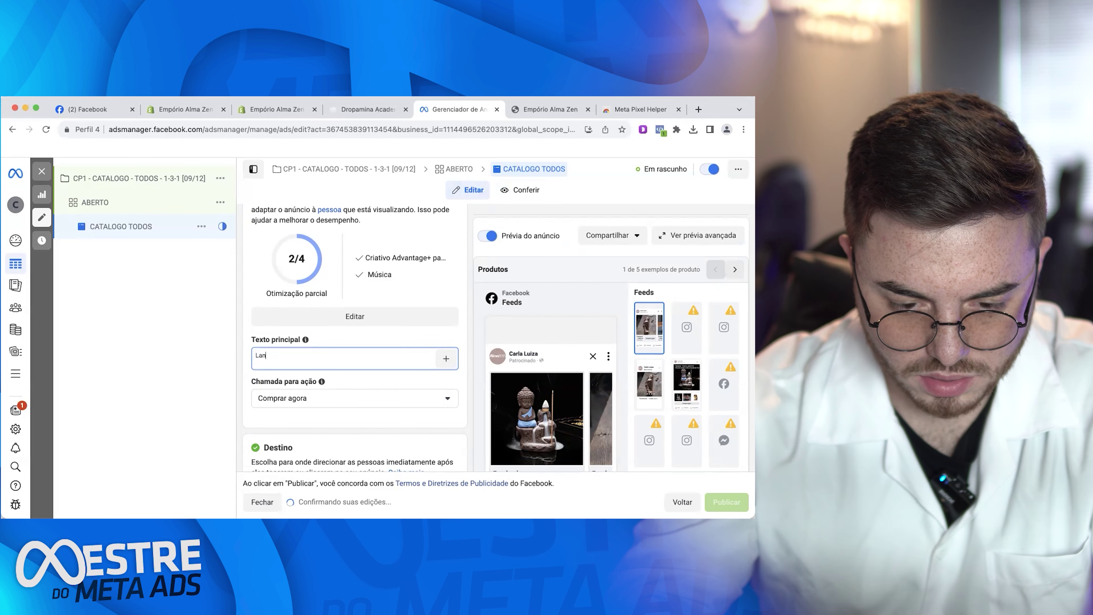
type("çamento")
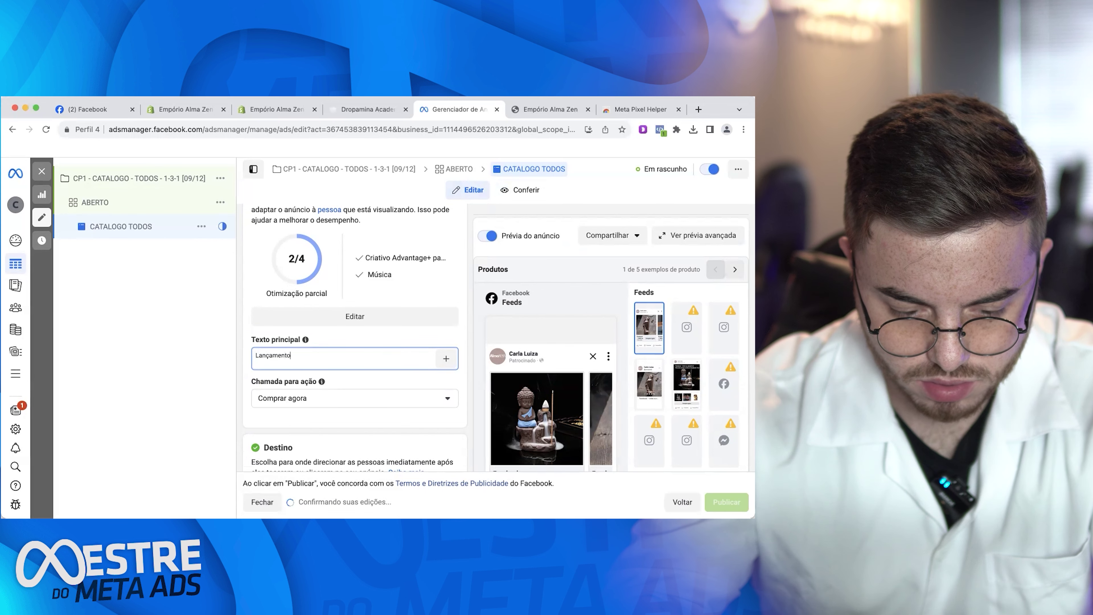
type(" coleção")
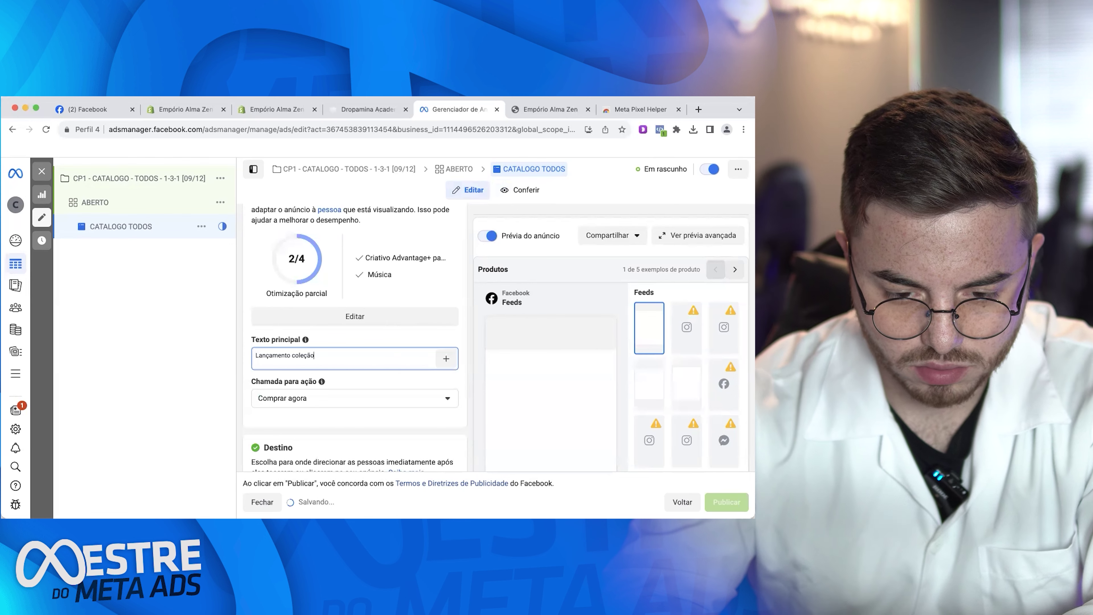
type(" 2024")
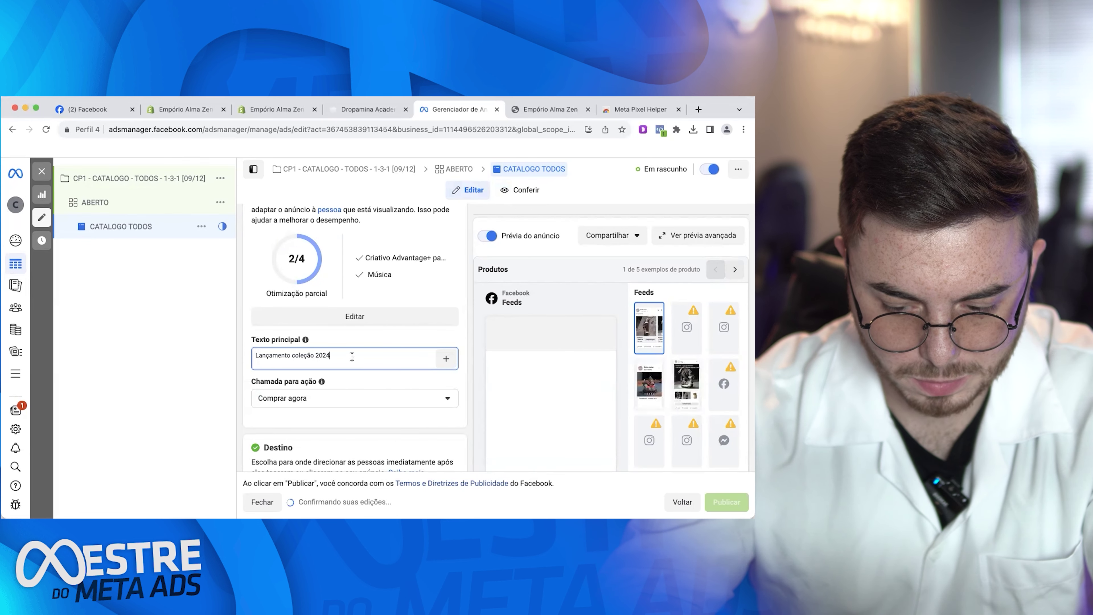
type("!")
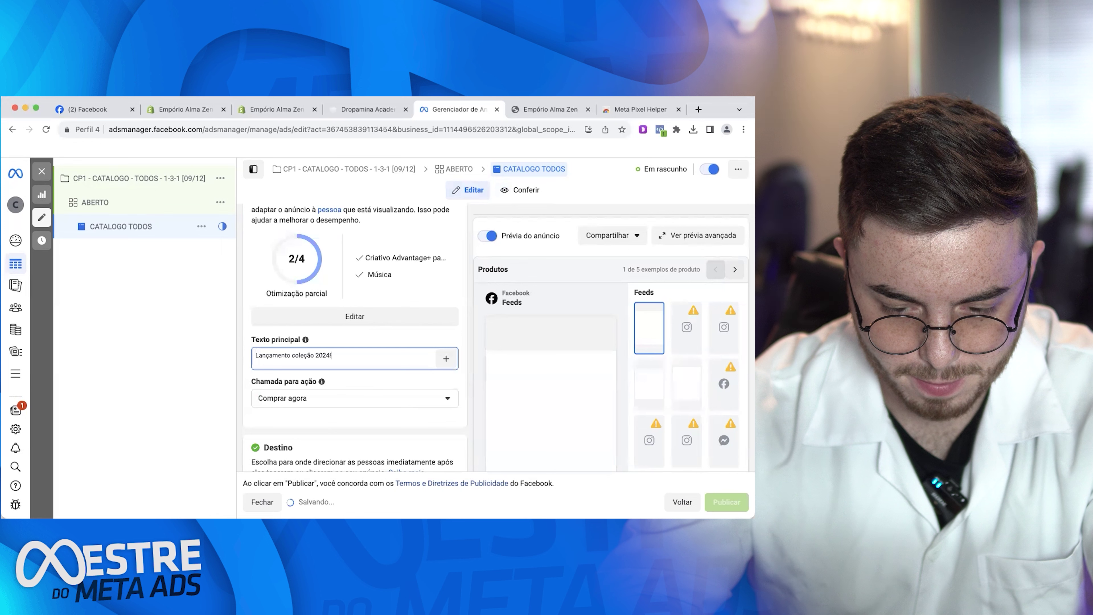
key("Return")
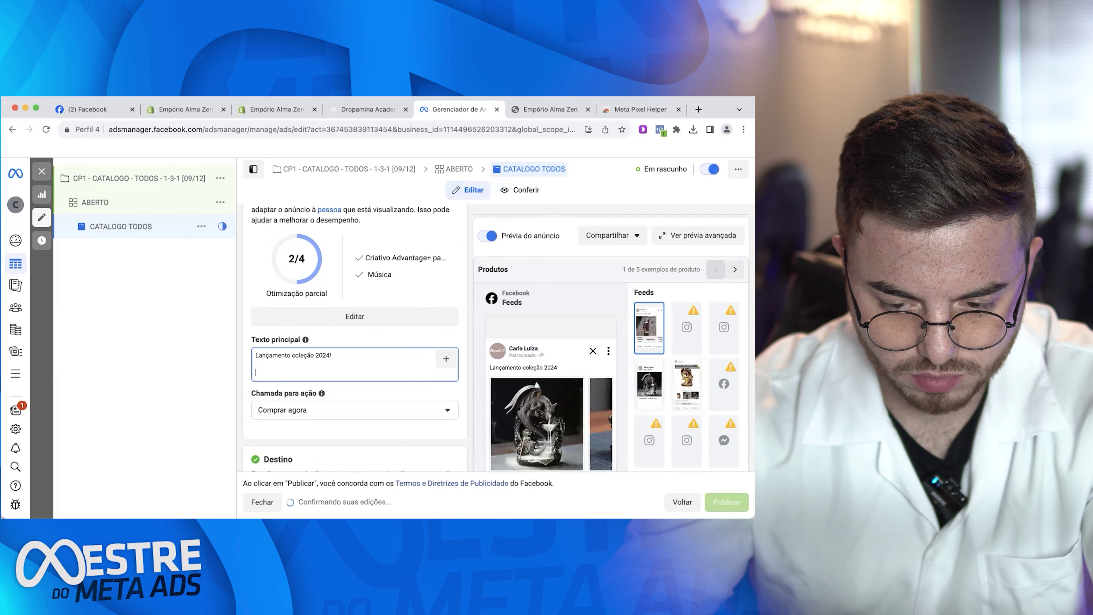
Add a product line to the primary text beginning "Incensários, pedras e acessórios para quem ama"
type("Su")
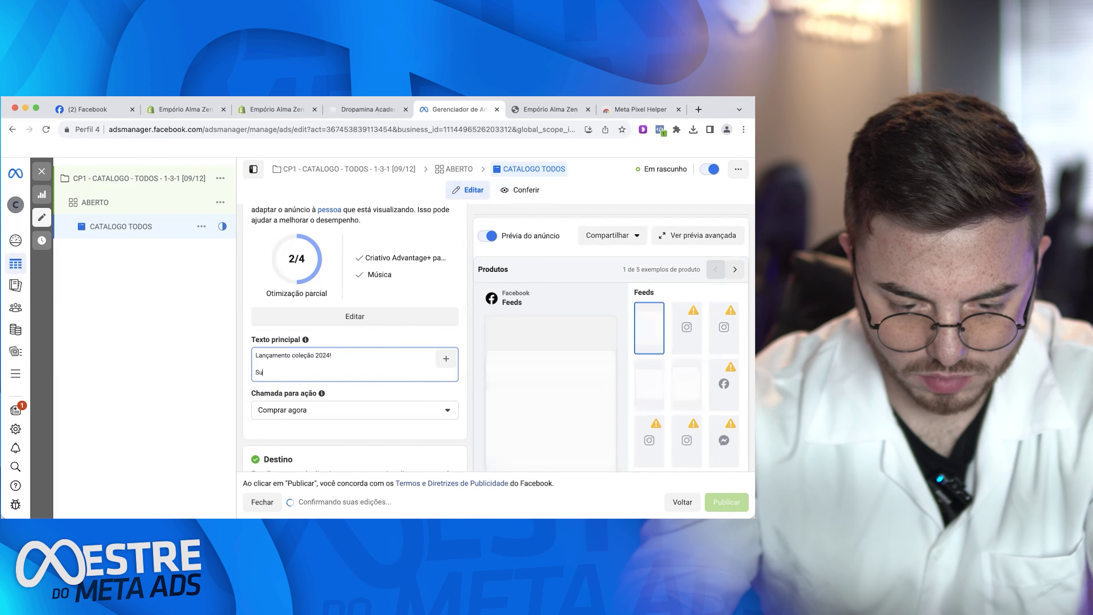
key("BackSpace")
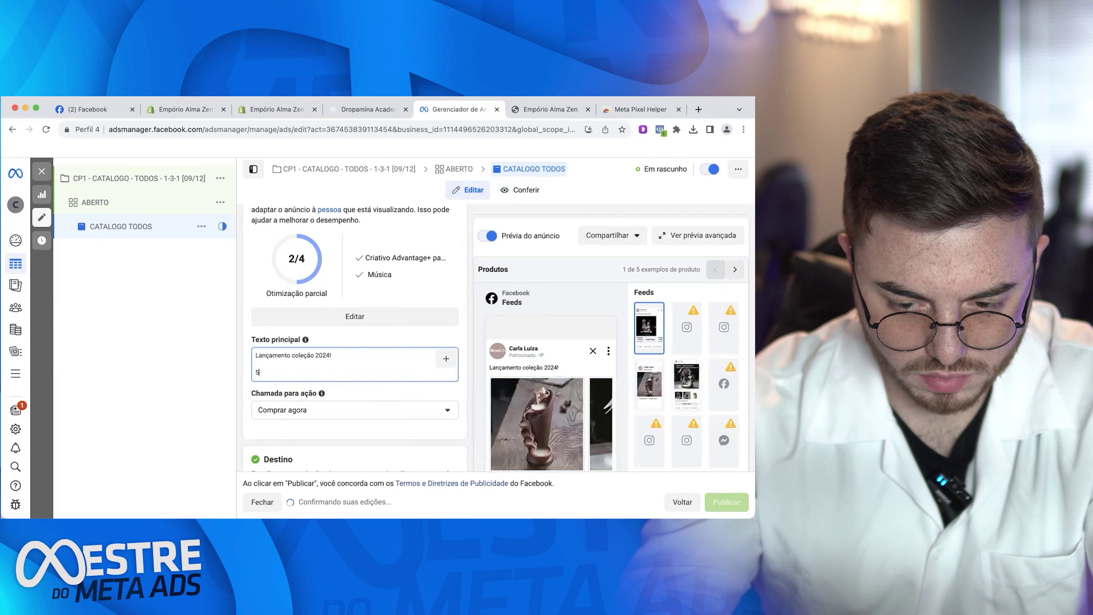
key("BackSpace")
type("Incensários")
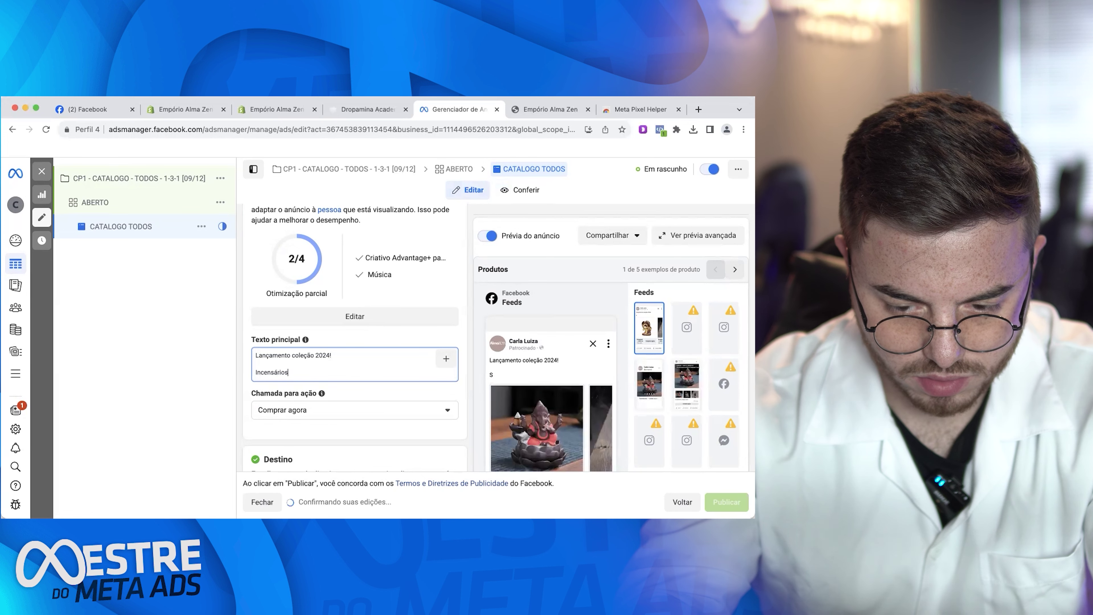
type(", pedras e ")
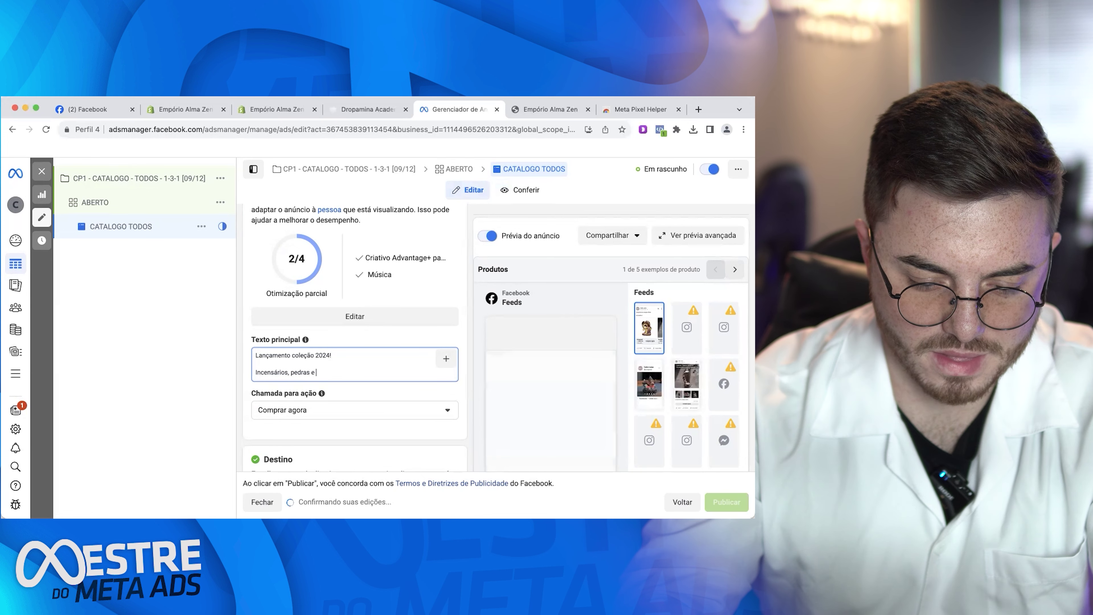
type("acess")
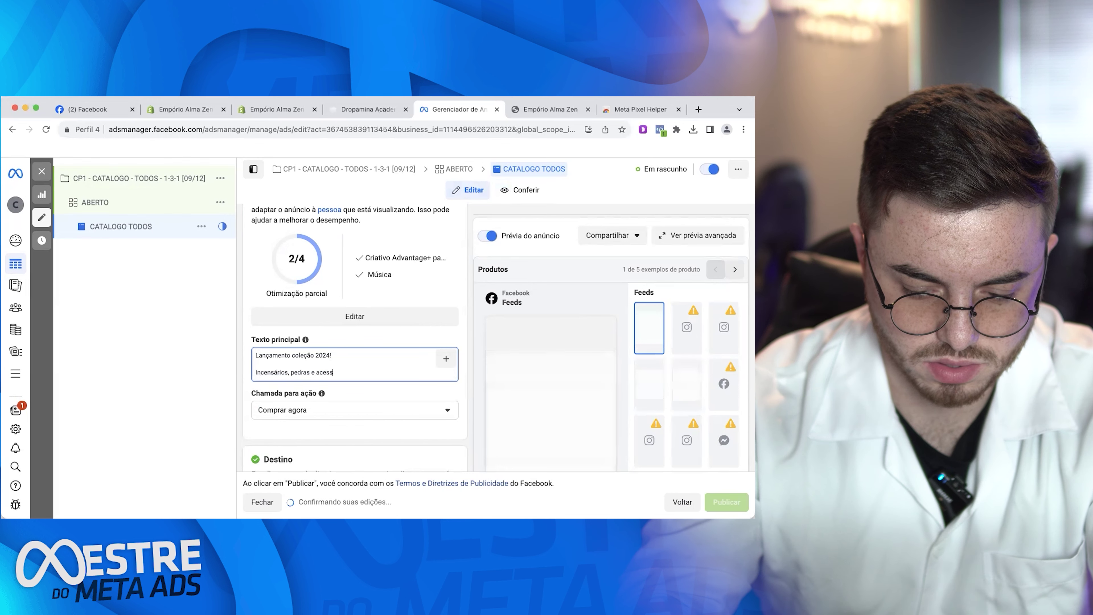
type("órios para q")
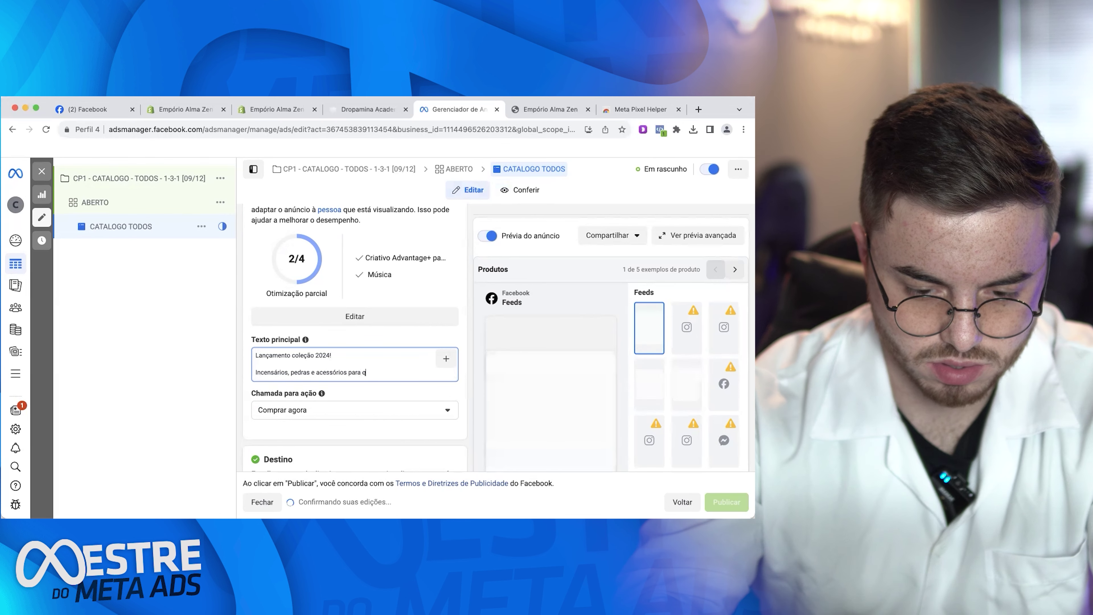
type("uem am")
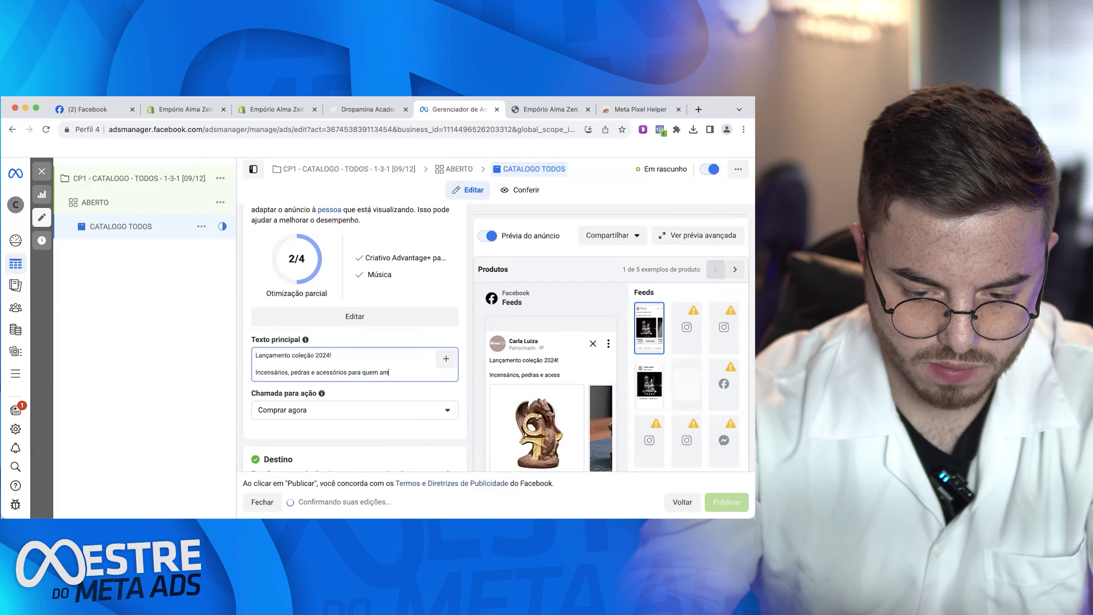
type("a en")
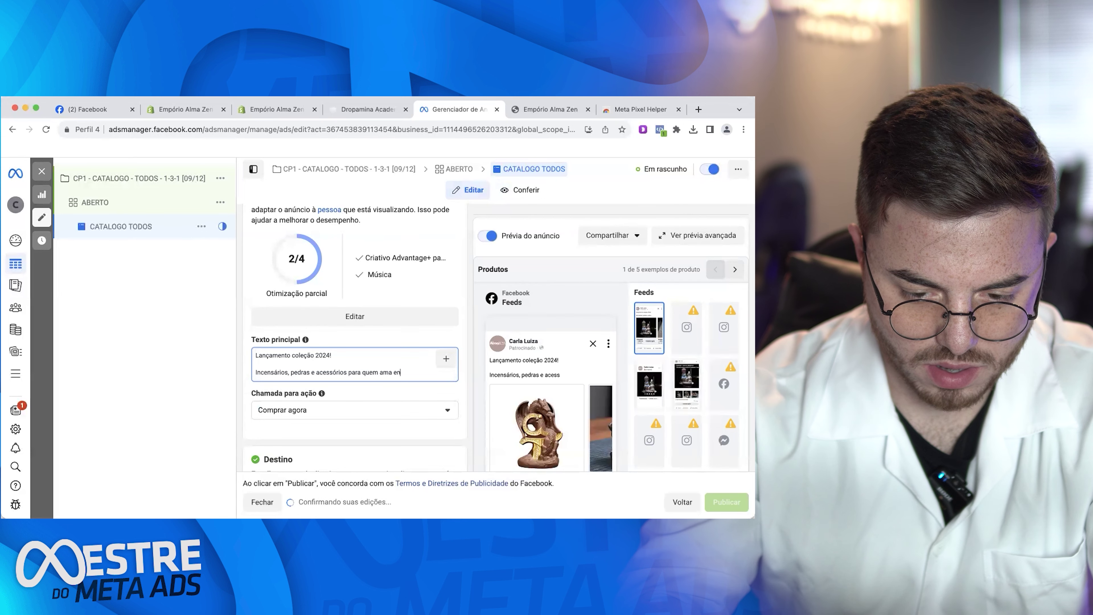
Shorten the product line to "Incensários, pedras e acessórios" and end it with a sparkles emoji
key("BackSpace")
key("BackSpace")
key("BackSpace")
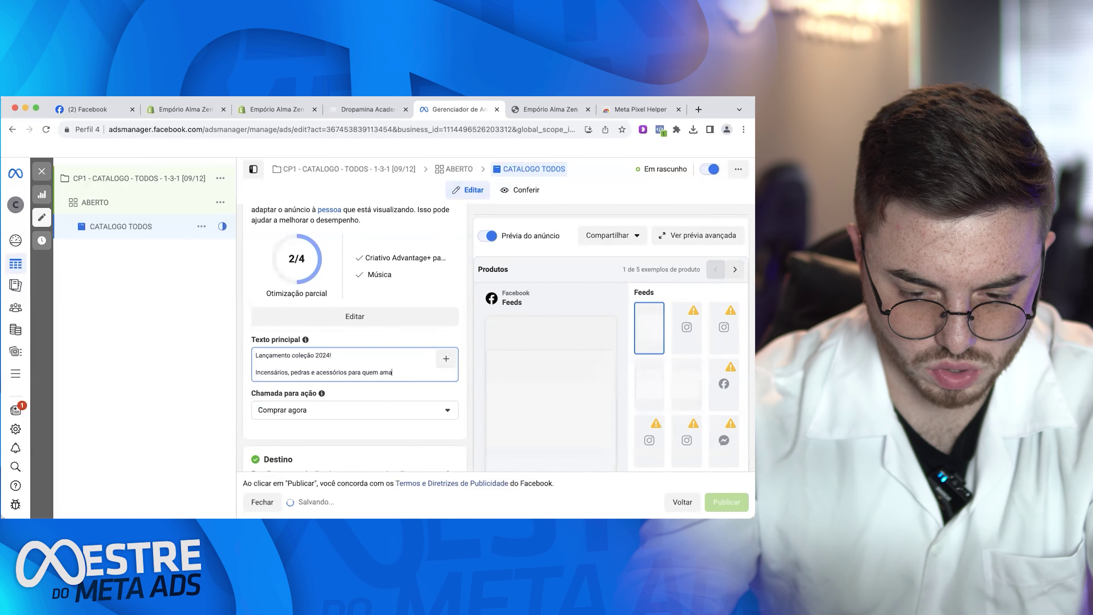
key("BackSpace")
key("BackSpace")
key("BackSpace")
key("BackSpace")
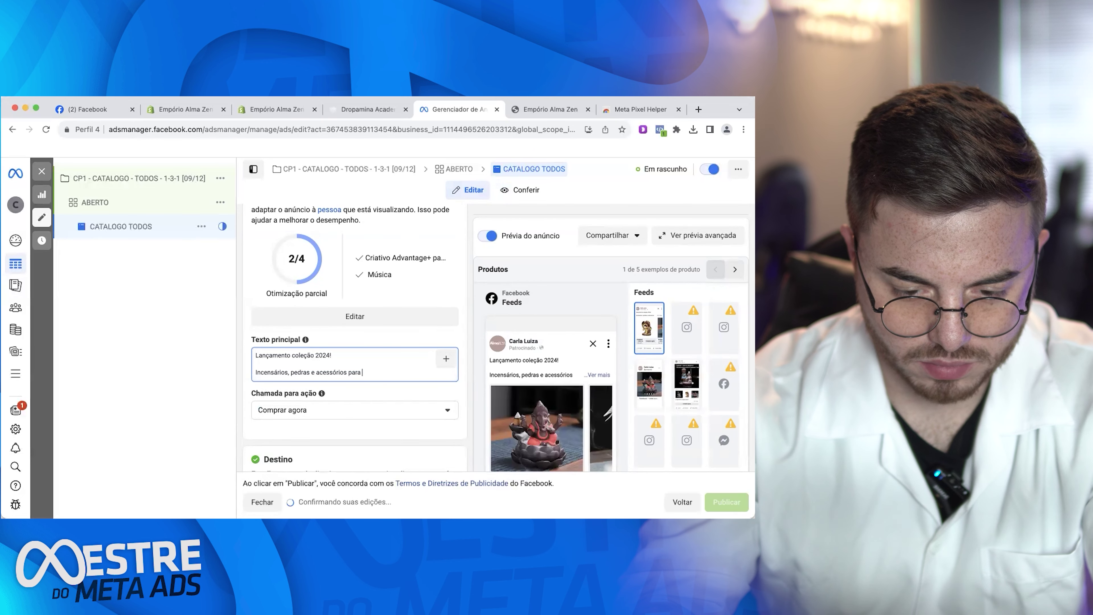
key("BackSpace")
key("BackSpace")
key("BackSpace")
key("BackSpace")
key("BackSpace")
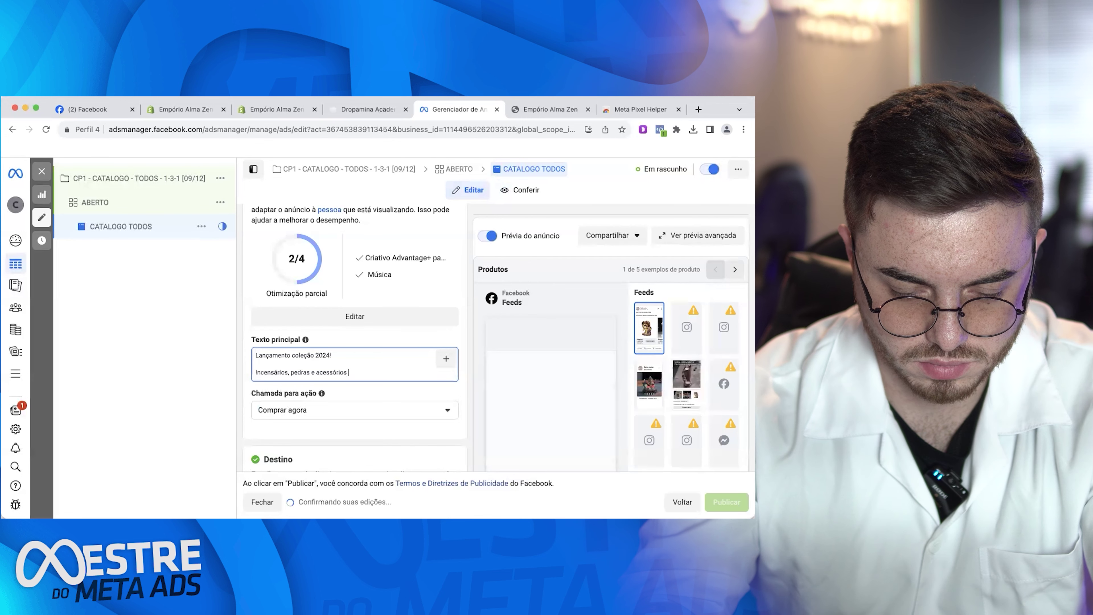
key("BackSpace")
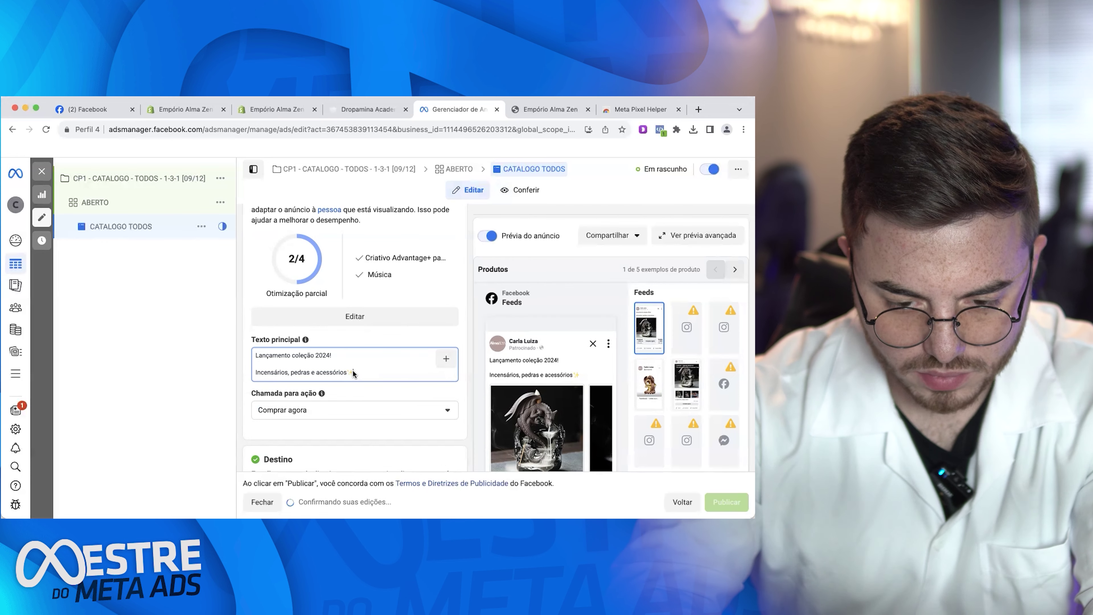
Add the closing line "Confira e aproveite o Frete Grátis para todo Brasil." below the product line in the primary text
left_click(333, 372)
key("Return")
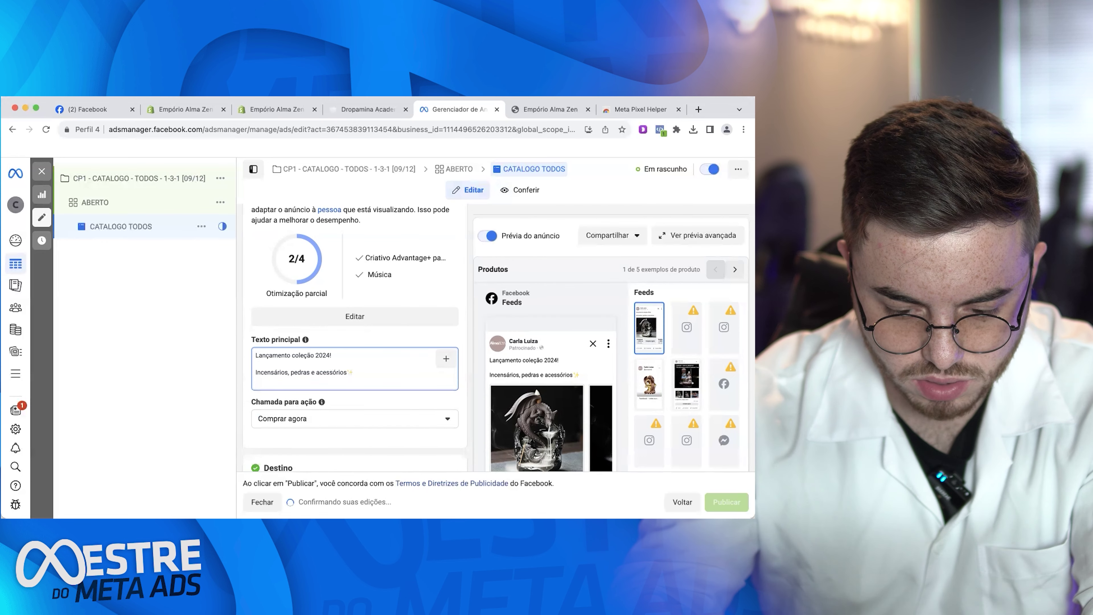
type("Confira")
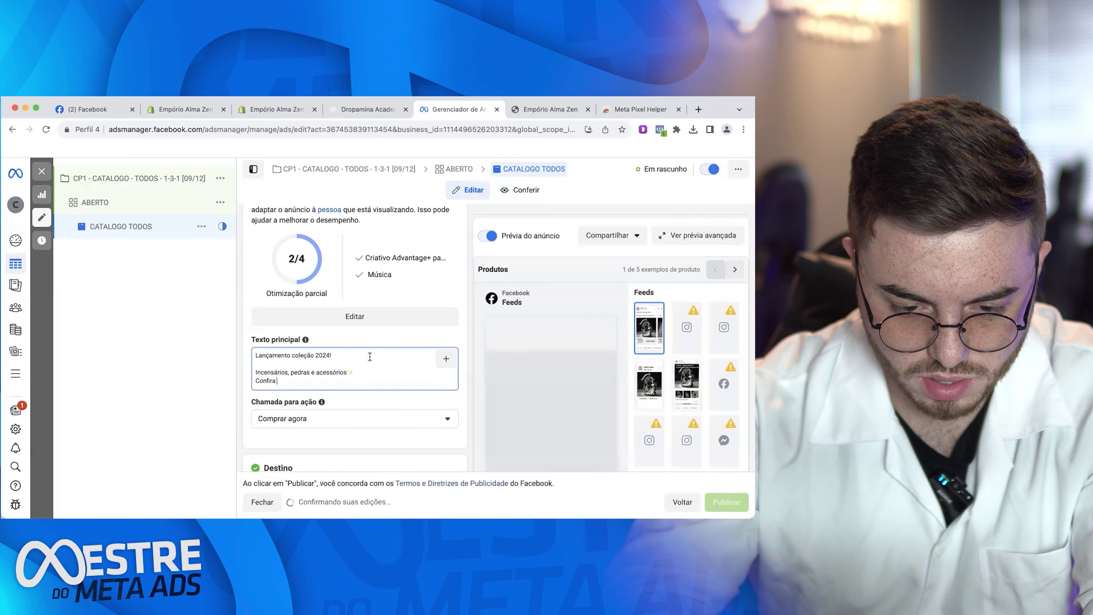
type("e aproveite")
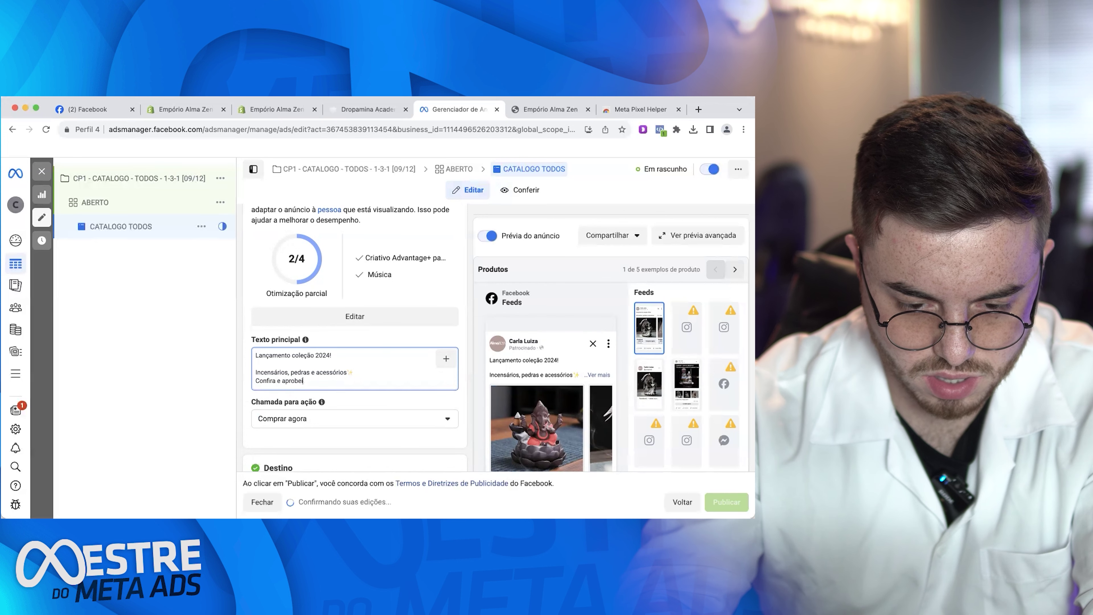
key("BackSpace")
key("BackSpace")
key("BackSpace")
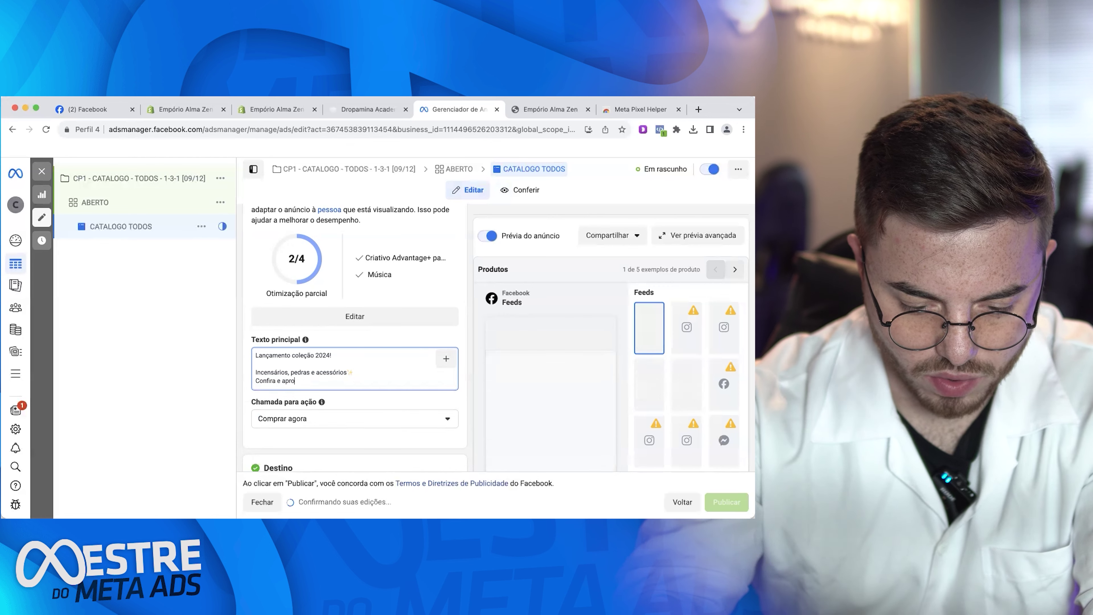
type("veite o Frete Grá")
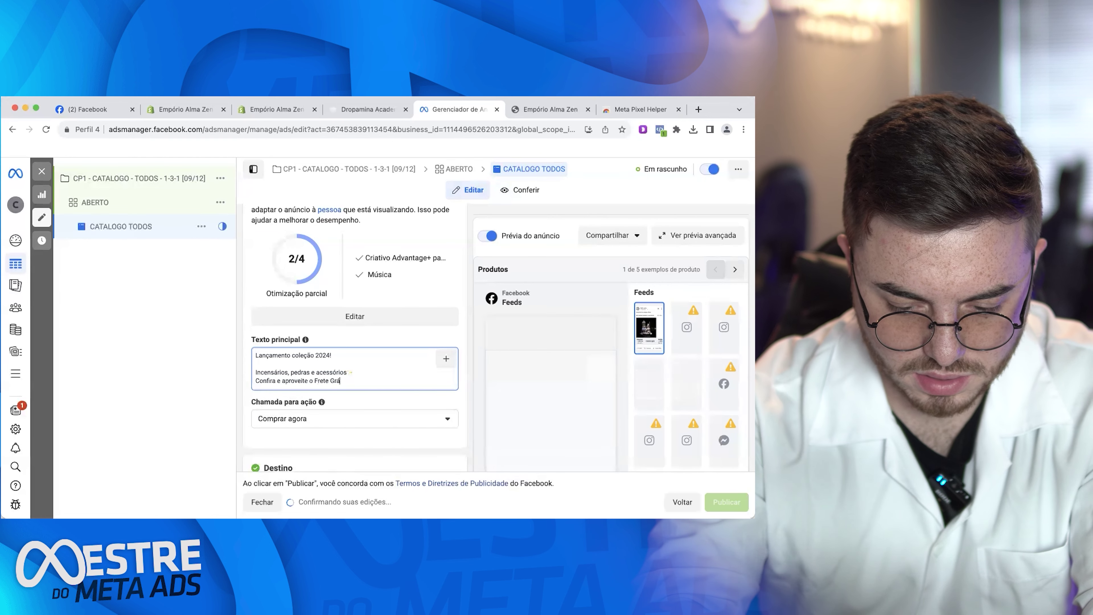
type("tois")
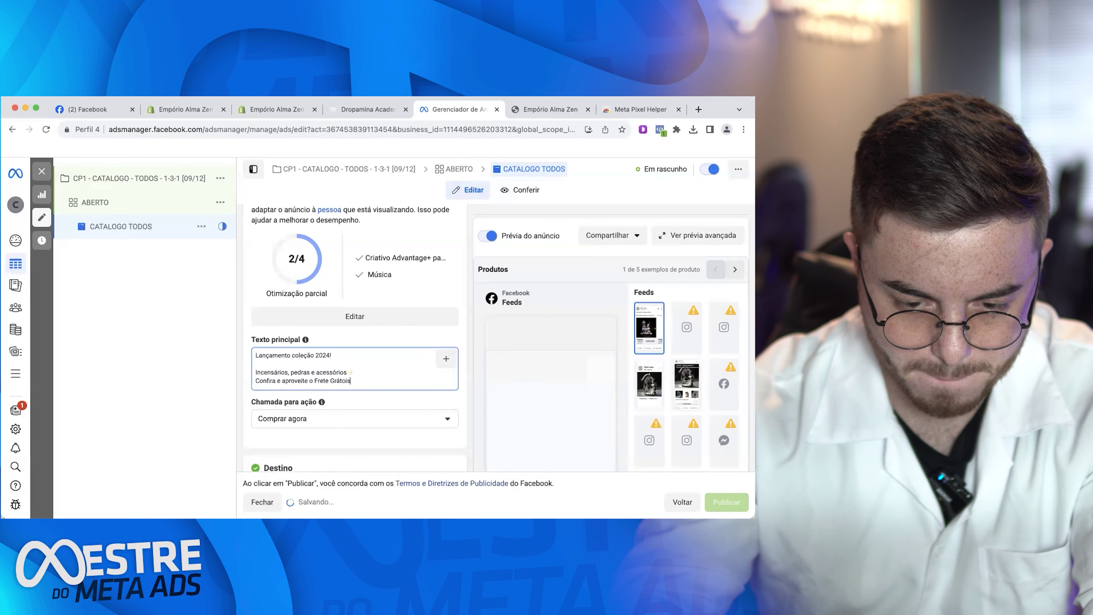
key("BackSpace")
key("BackSpace")
key("BackSpace")
type("is para todo Brasil.")
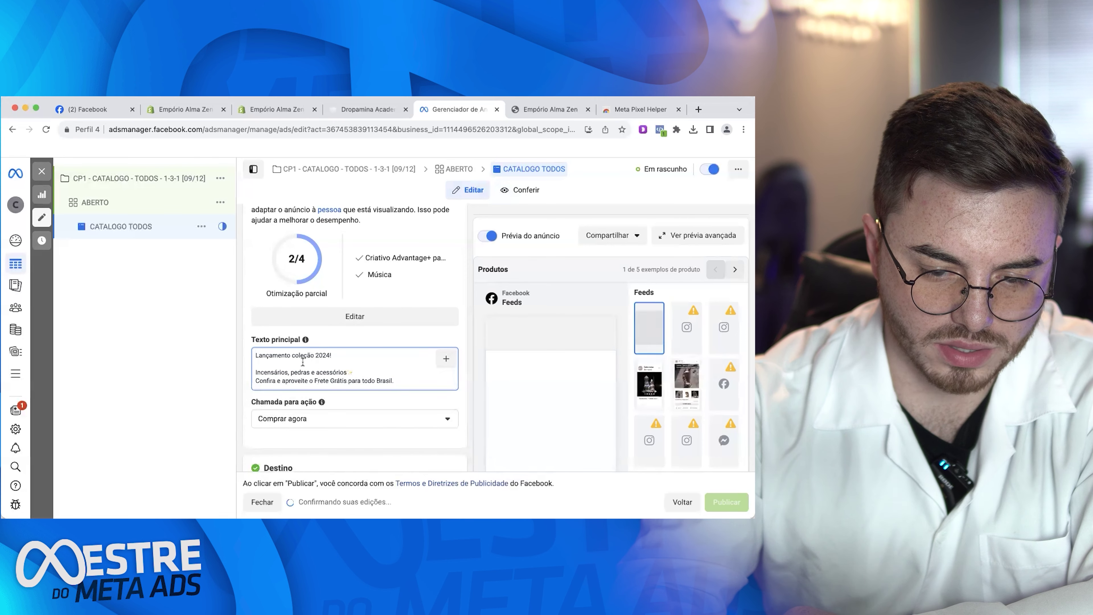
Review the primary text's product and free-shipping lines, the catalog card settings, the ad preview, and the tracking and deep link fields
left_click_drag(344, 371, 251, 368)
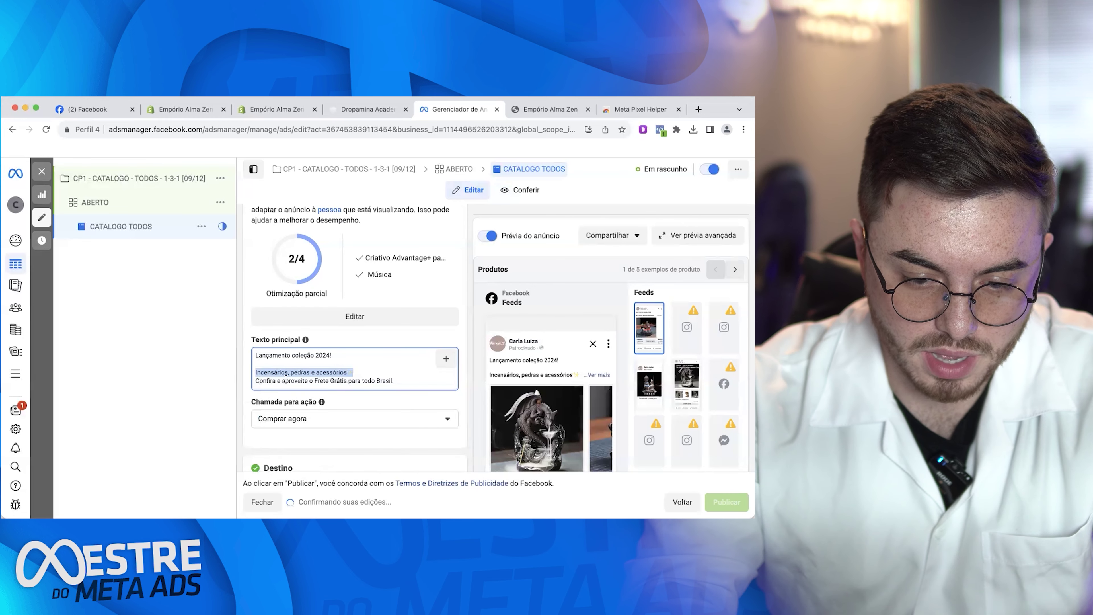
left_click(346, 372)
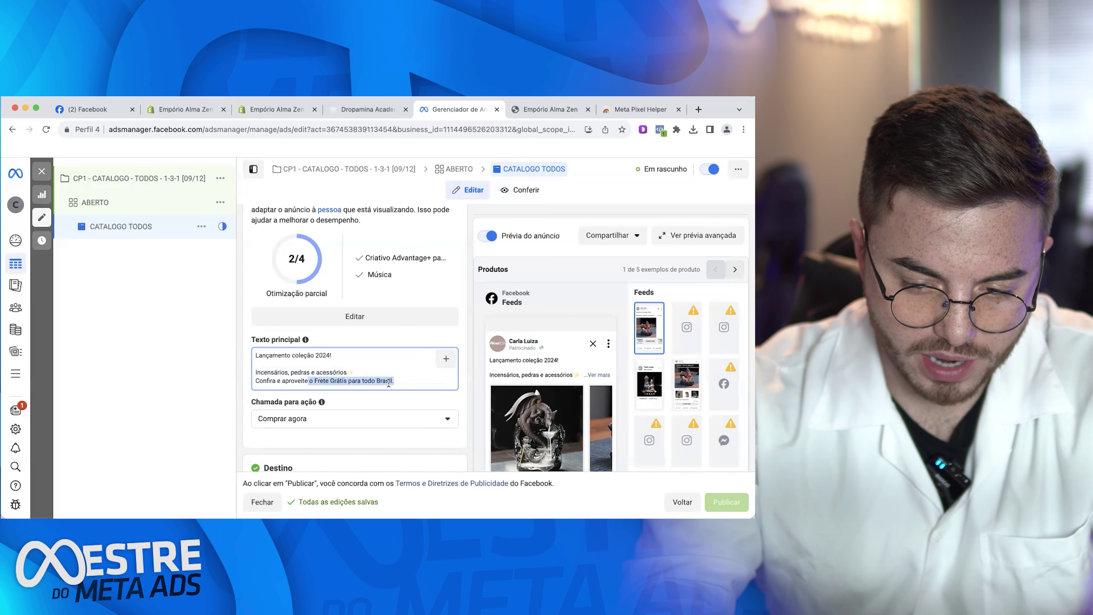
scroll(388, 383, "down", 5)
scroll(388, 383, "up", 6)
scroll(388, 383, "up", 5)
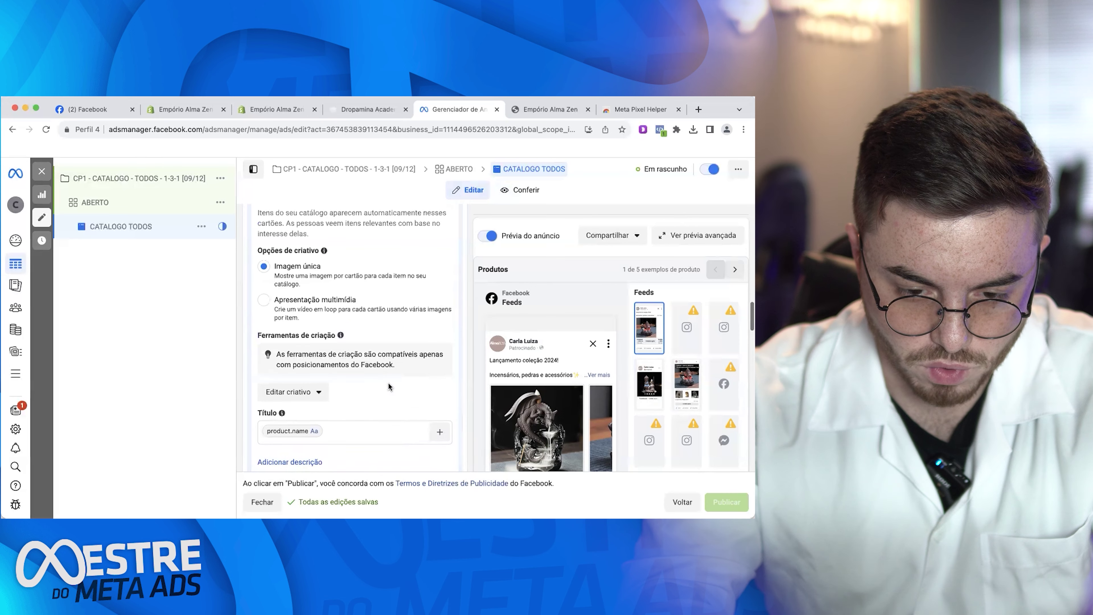
scroll(388, 386, "up", 4)
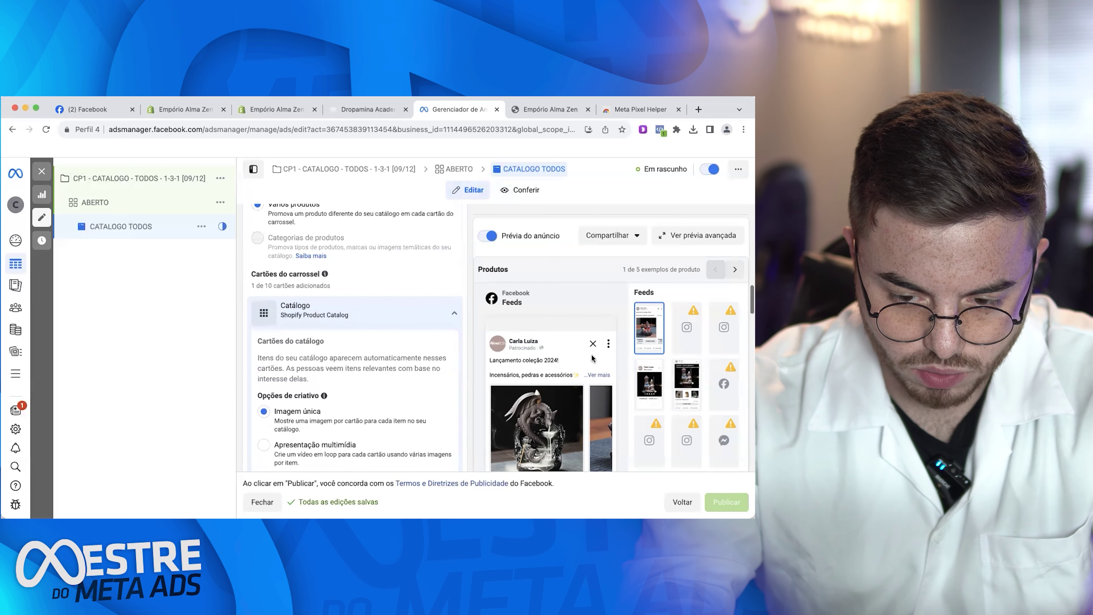
scroll(592, 358, "down", 15)
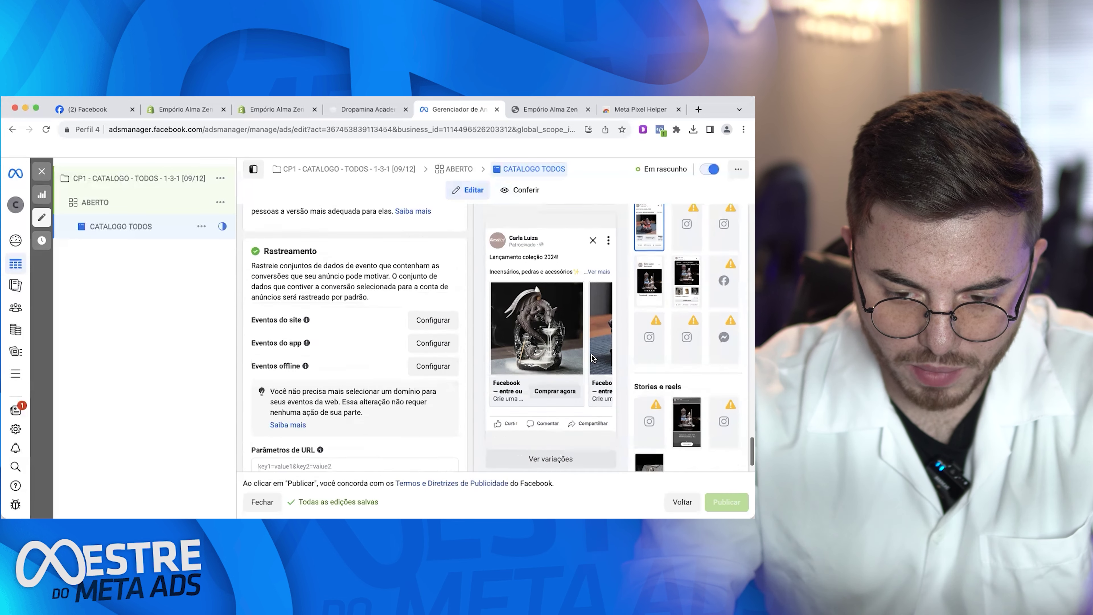
scroll(352, 297, "up", 10)
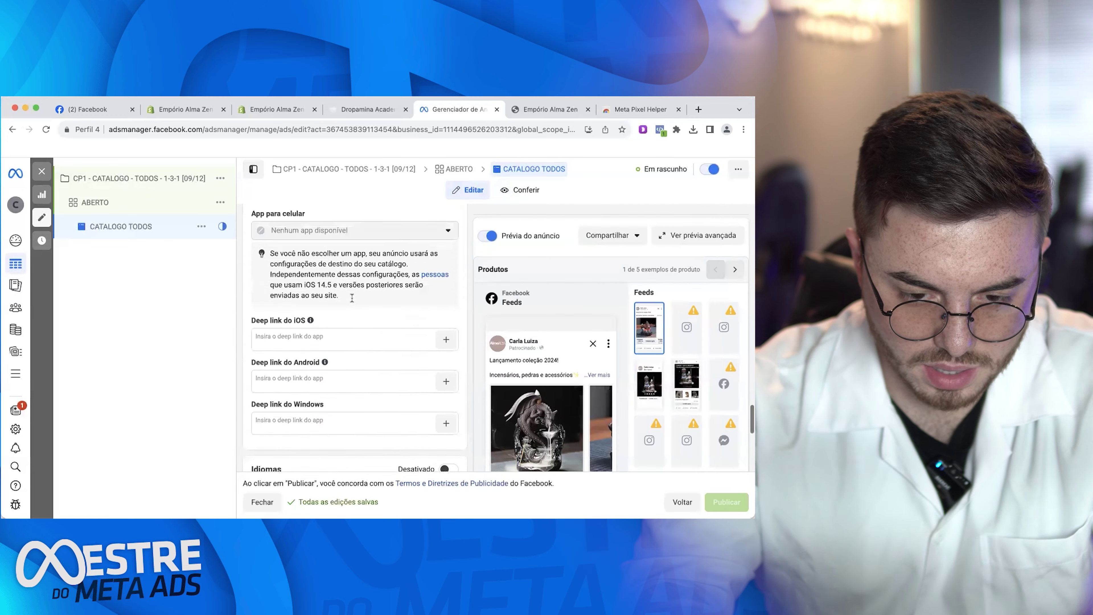
scroll(352, 298, "up", 5)
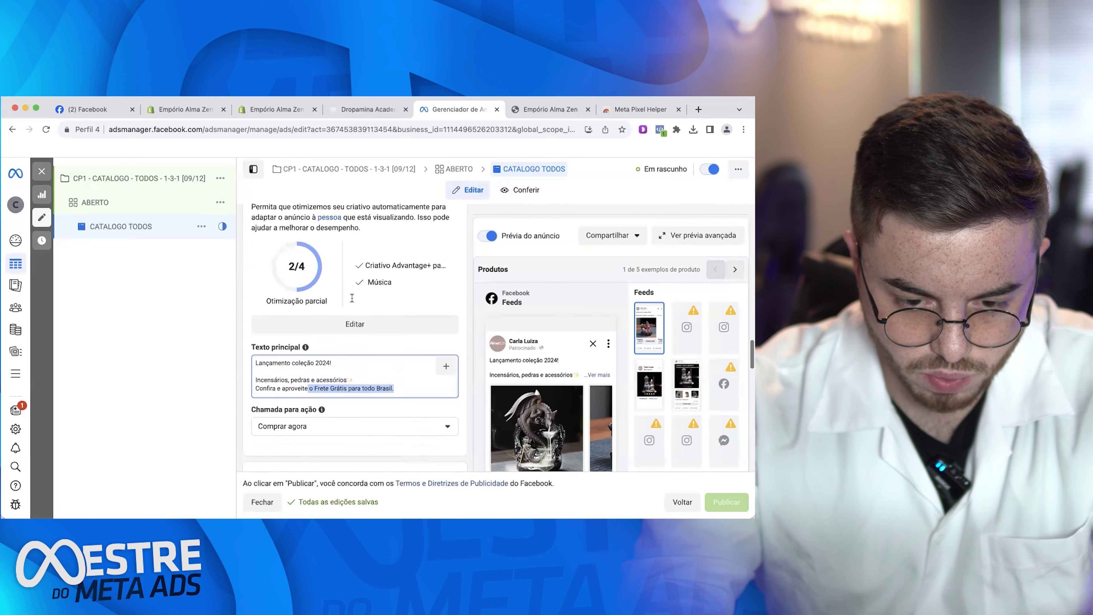